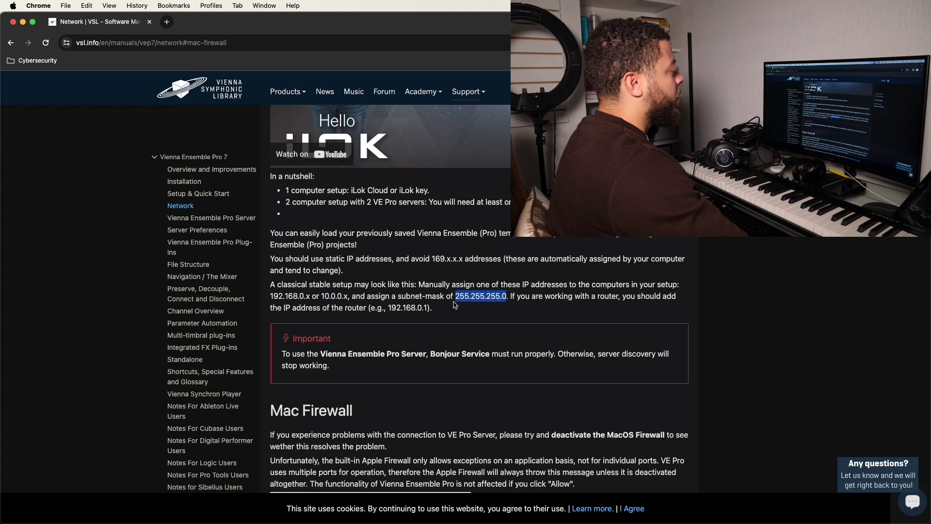
# Step: Scroll the VE Pro 7 Network page down past the static IP advice toward the Mac Firewall section
pyautogui.scroll(-10, 455, 304)
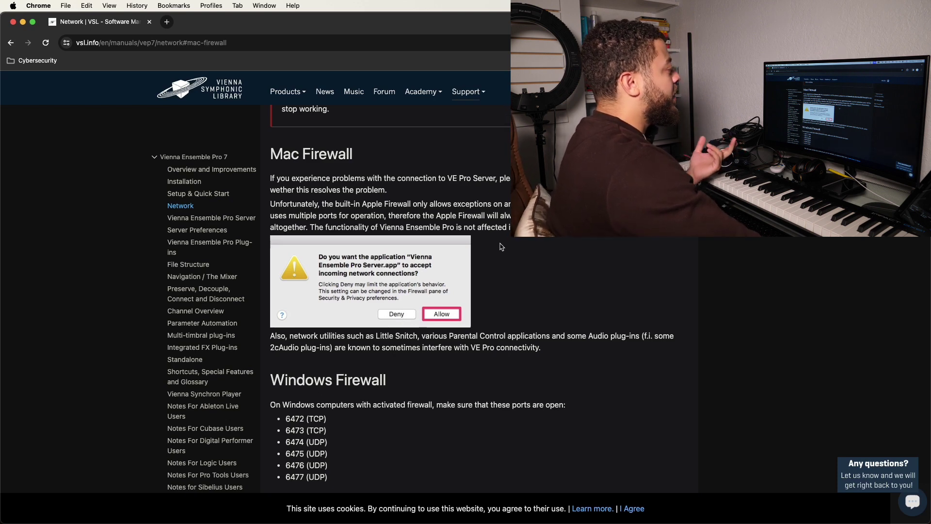
# Step: Check this Mac's hardware and macOS version in About This Mac, then launch System Settings
pyautogui.rightClick(441, 320)
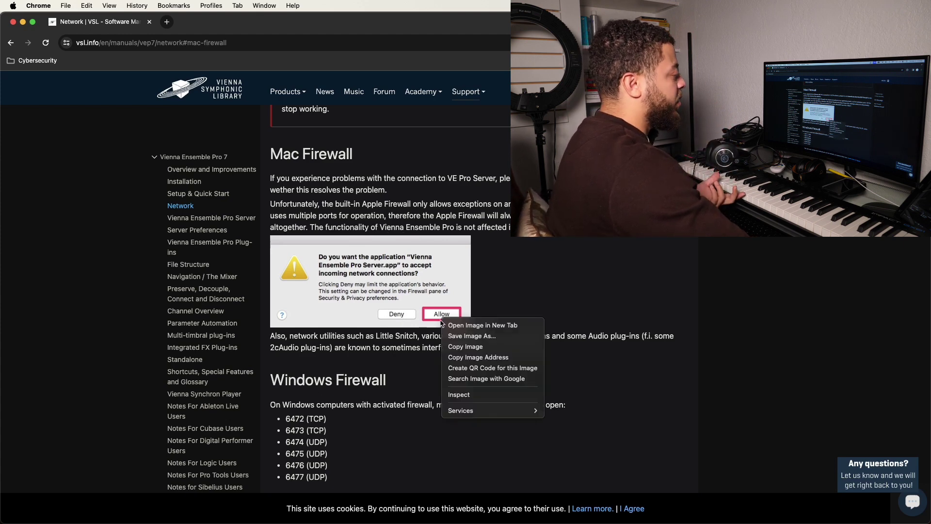
pyautogui.click(432, 294)
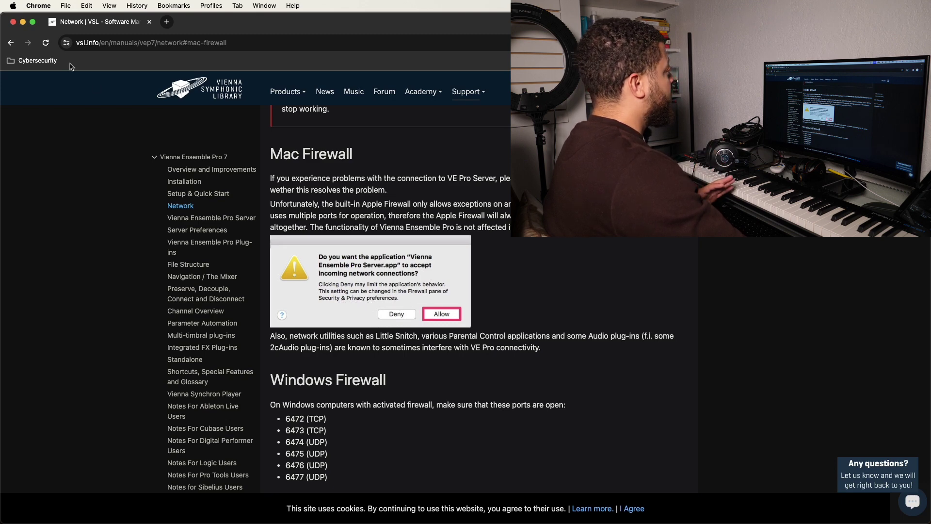
pyautogui.click(14, 6)
pyautogui.click(25, 20)
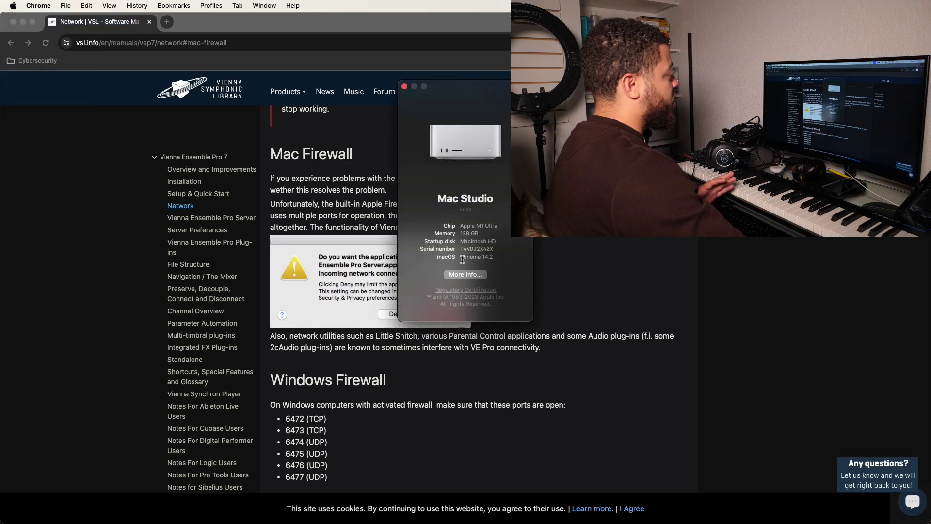
pyautogui.click(405, 87)
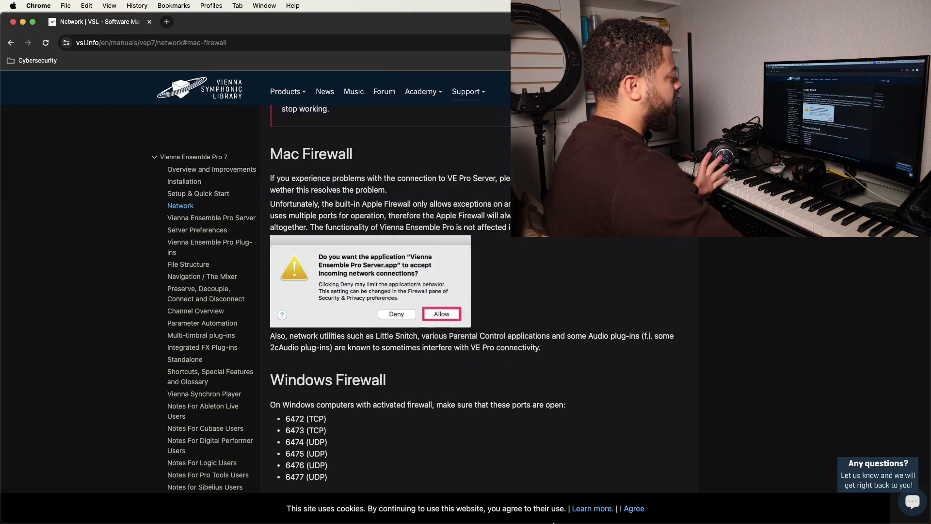
pyautogui.moveTo(544, 520)
pyautogui.click(476, 508)
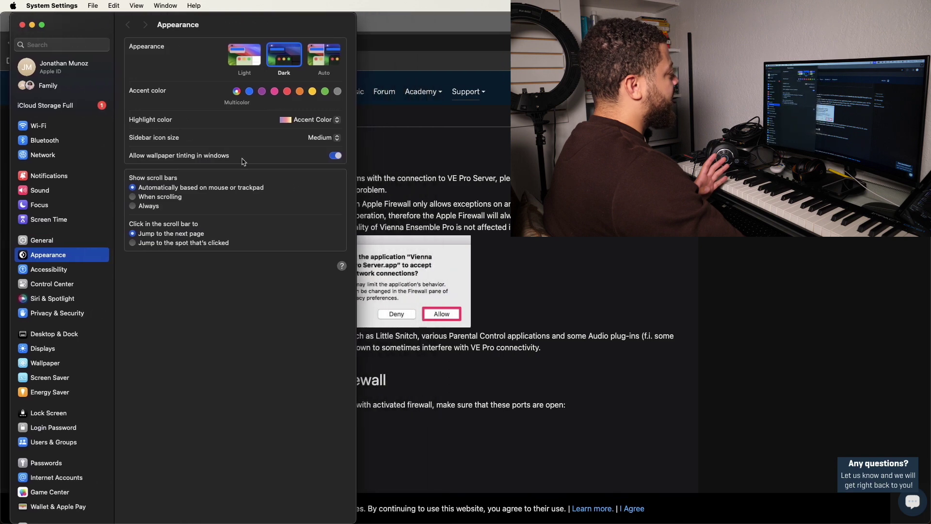
# Step: Verify in Network > Firewall options that Vienna Ensemble Pro Server allows incoming connections, then confirm
pyautogui.click(41, 316)
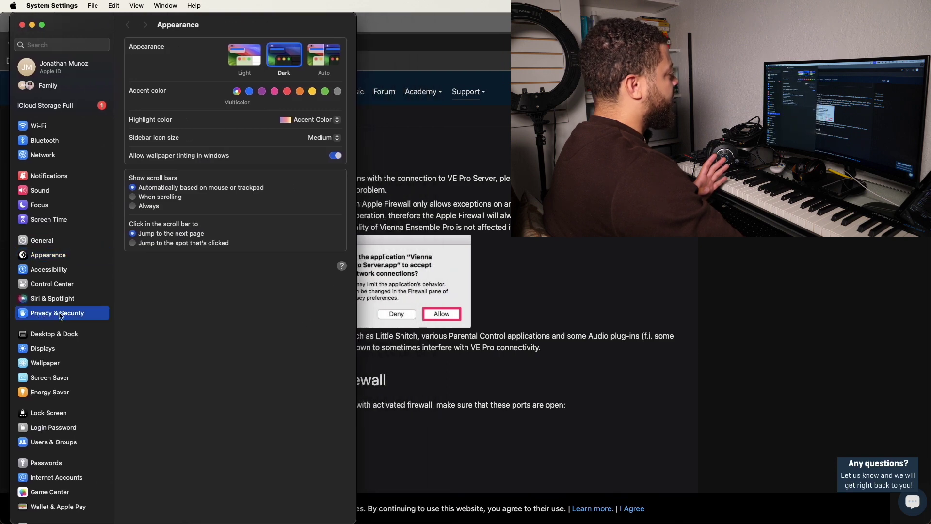
pyautogui.click(51, 156)
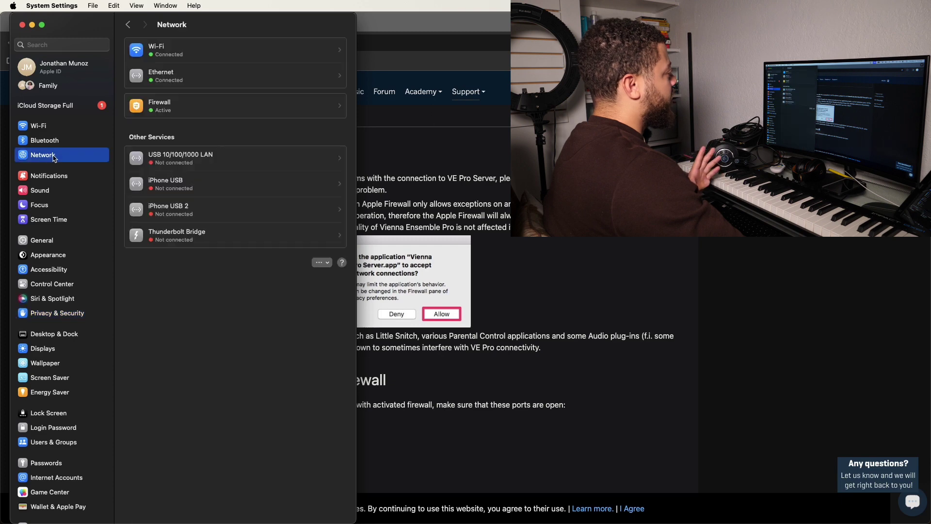
pyautogui.click(150, 110)
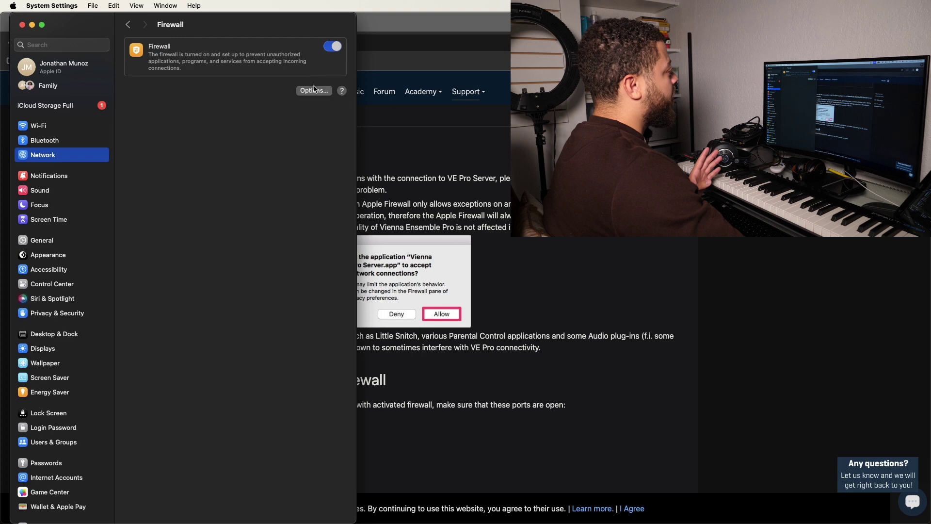
pyautogui.click(312, 90)
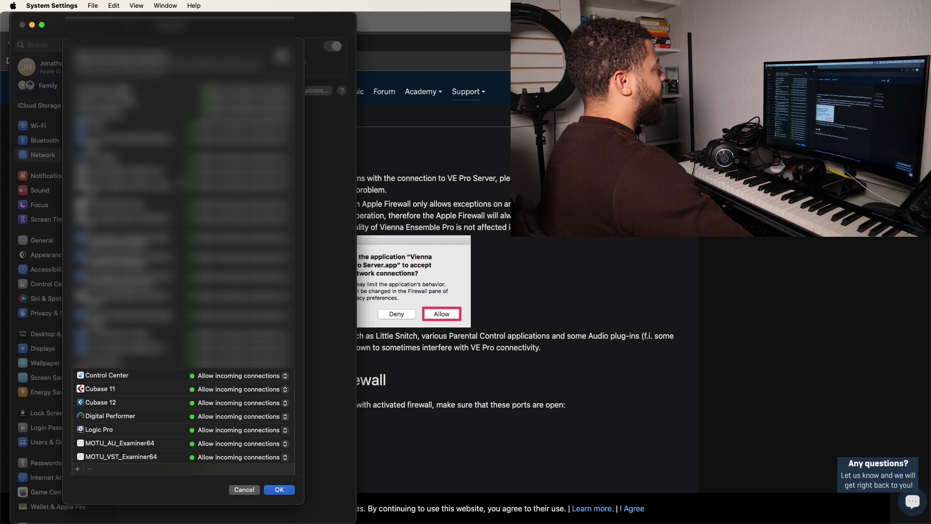
pyautogui.scroll(-10, 183, 252)
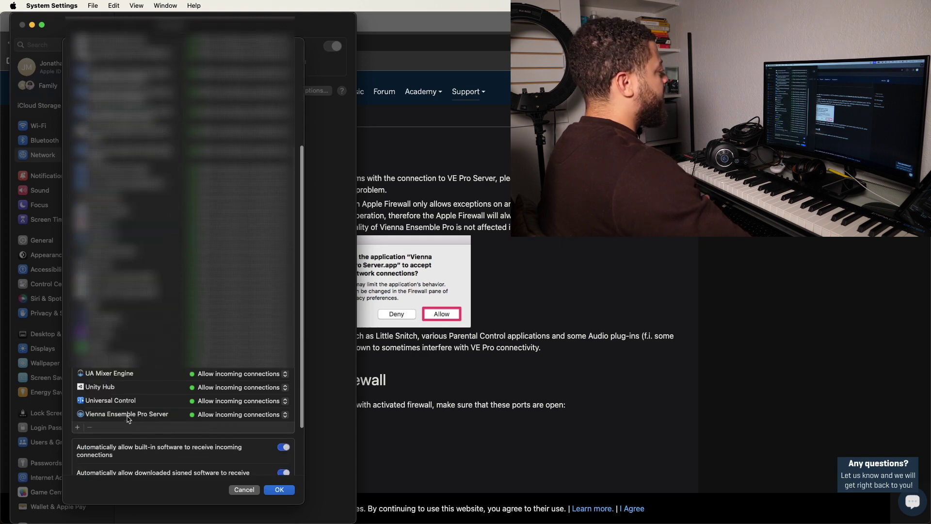
pyautogui.click(279, 490)
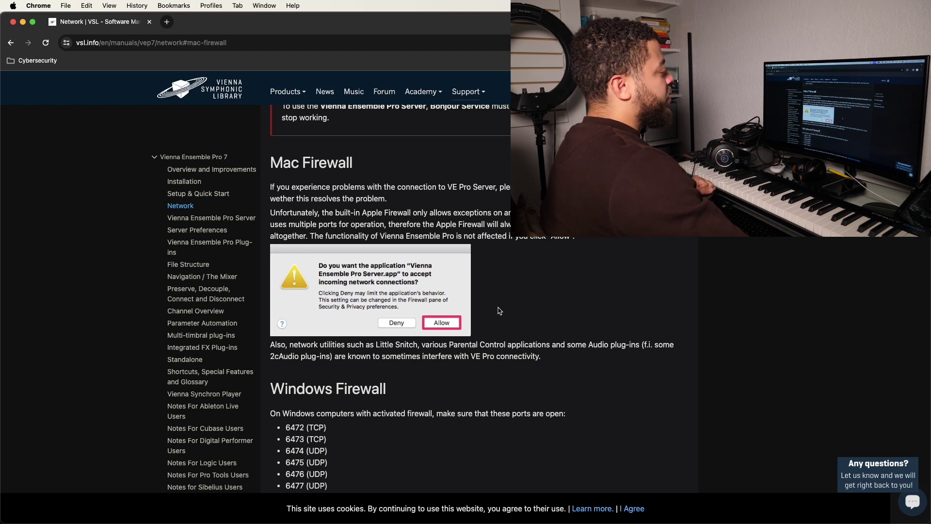
# Step: Scroll to the Windows Firewall section and highlight the VE Pro port list 6472–6477
pyautogui.scroll(-5, 526, 300)
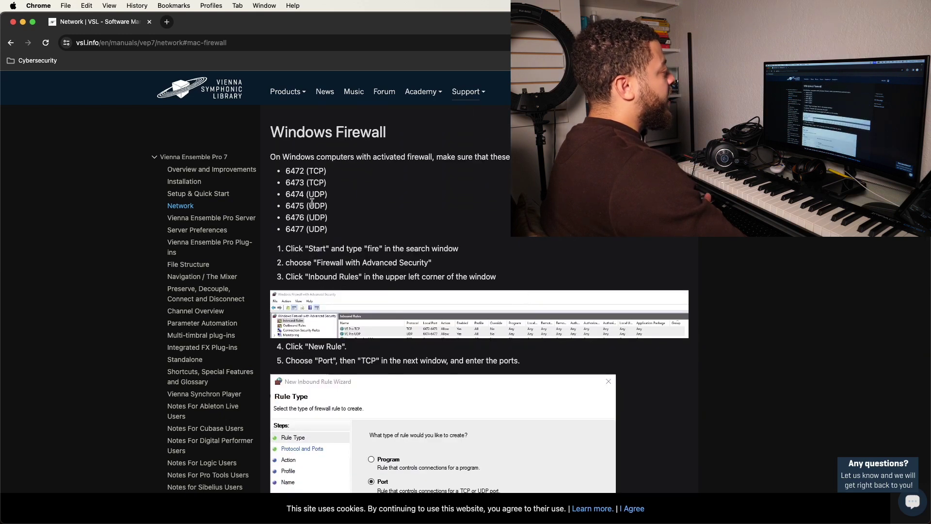
pyautogui.moveTo(284, 172); pyautogui.dragTo(334, 232)
pyautogui.click(340, 232)
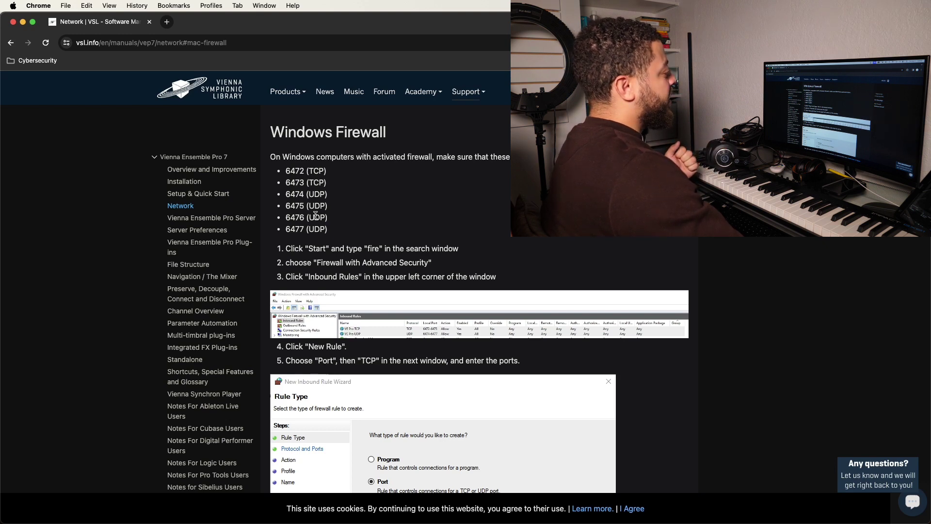
pyautogui.scroll(-4, 365, 250)
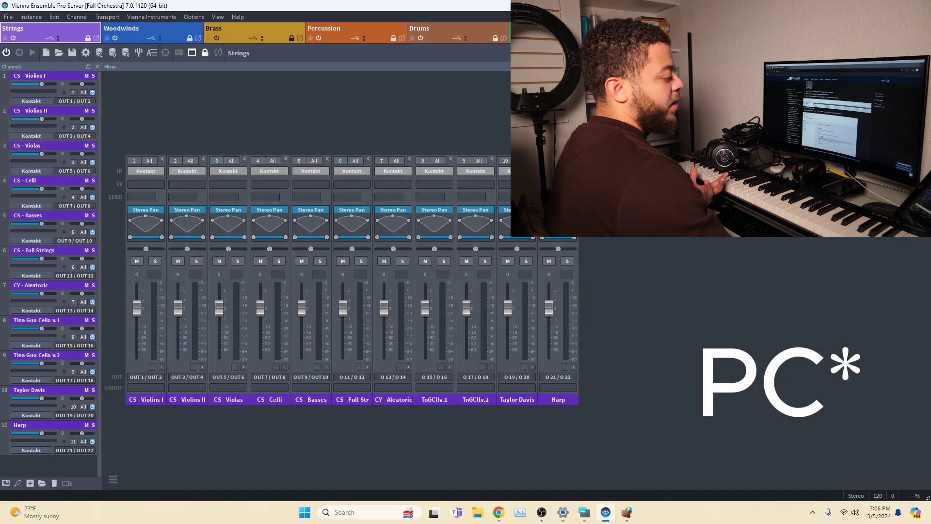
# Step: Bring Windows Defender Firewall forward and maximize it to review the VE Pro inbound rules
pyautogui.click(628, 502)
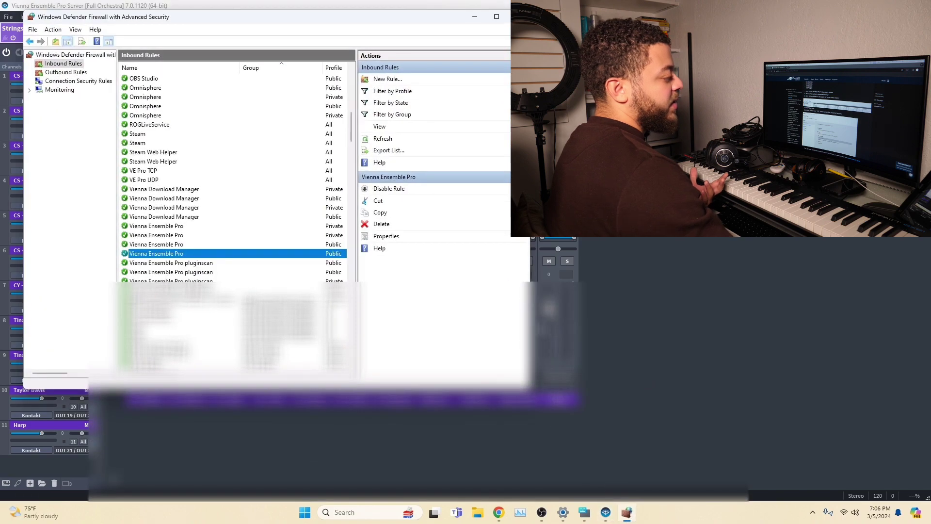
pyautogui.doubleClick(335, 20)
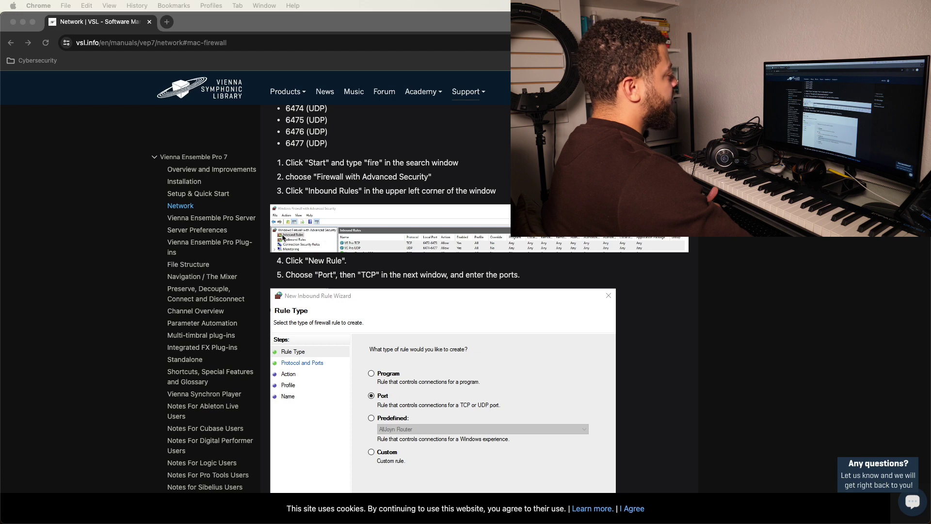
# Step: Return to the manual and scroll through the UDP ports, Action, Profile and Name wizard screenshots
pyautogui.click(327, 263)
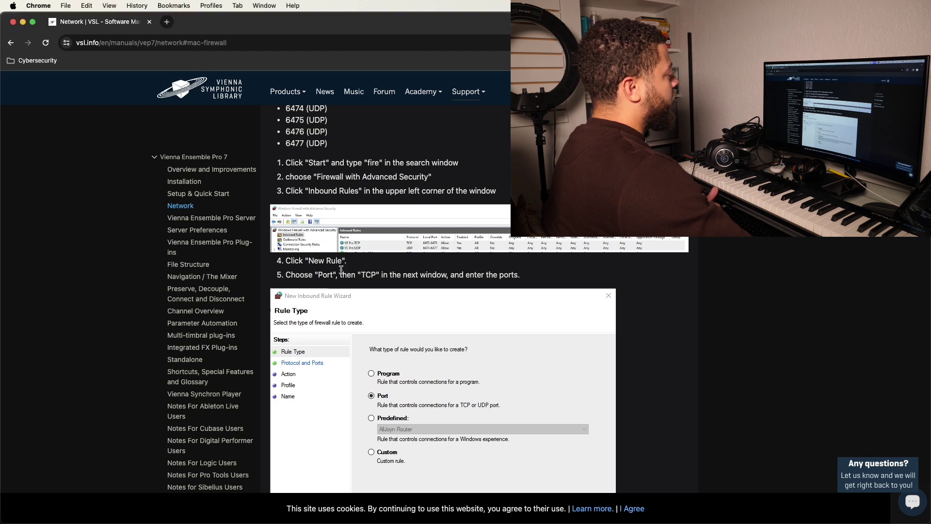
pyautogui.scroll(-2, 341, 269)
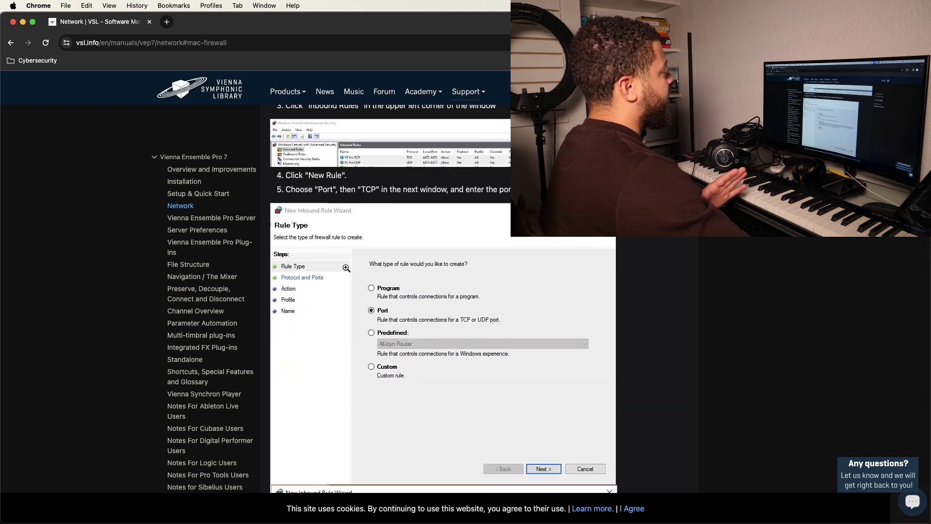
pyautogui.scroll(-2, 346, 267)
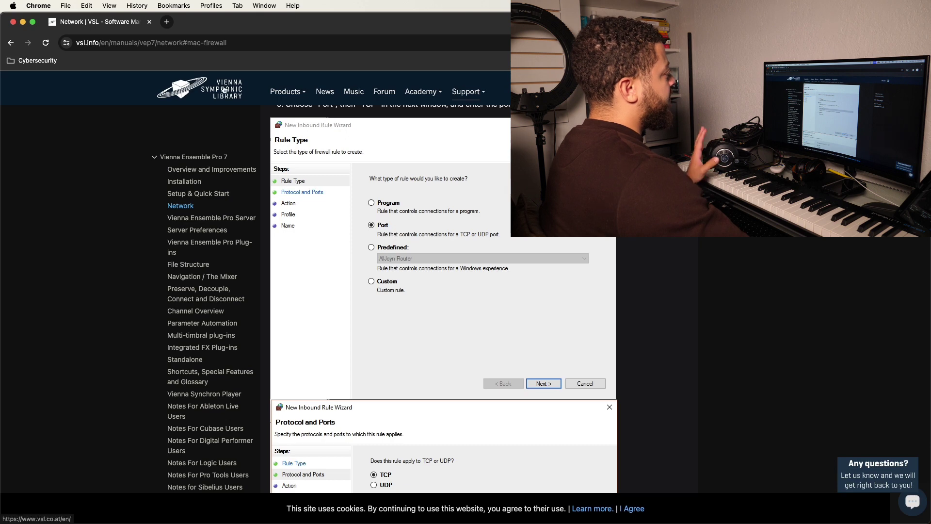
pyautogui.scroll(-8, 414, 287)
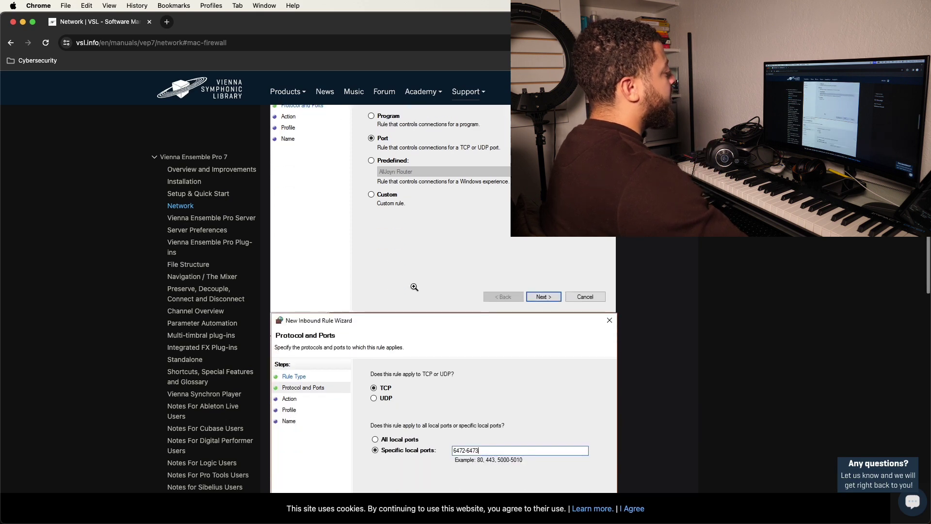
pyautogui.scroll(4, 416, 287)
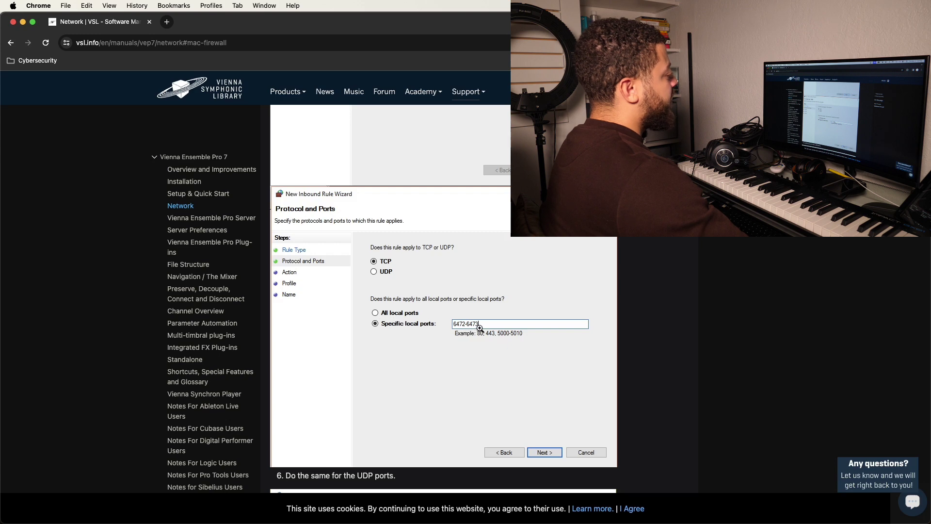
pyautogui.scroll(10, 479, 328)
pyautogui.moveTo(329, 184); pyautogui.dragTo(287, 171)
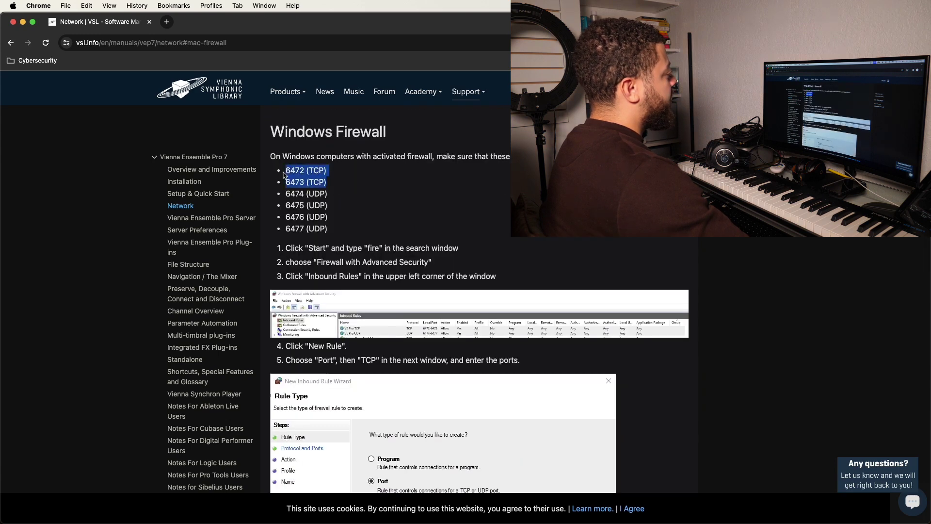
pyautogui.scroll(-10, 481, 327)
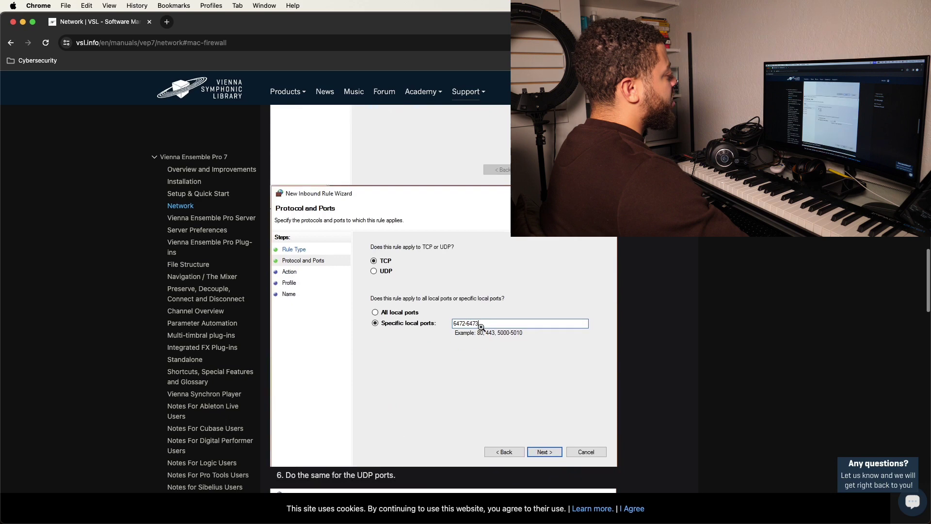
pyautogui.scroll(-5, 490, 336)
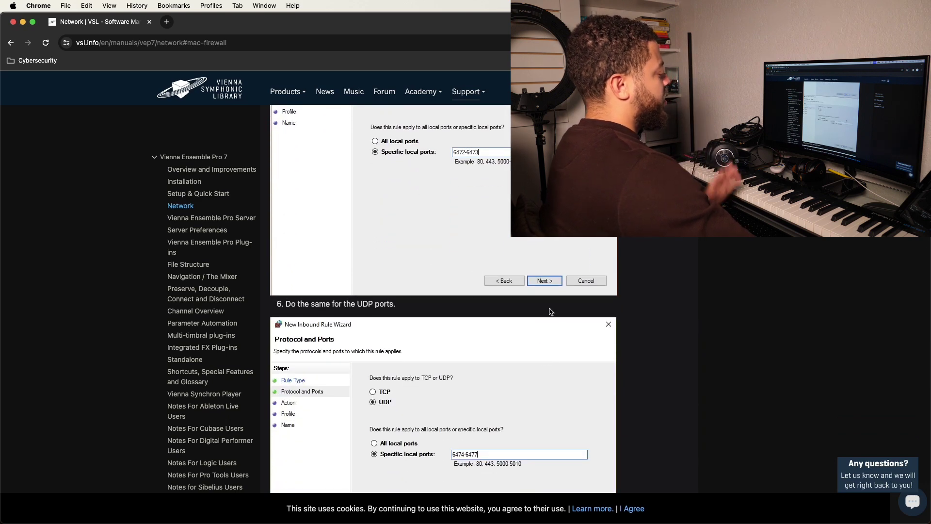
pyautogui.scroll(3, 550, 310)
pyautogui.scroll(2, 549, 311)
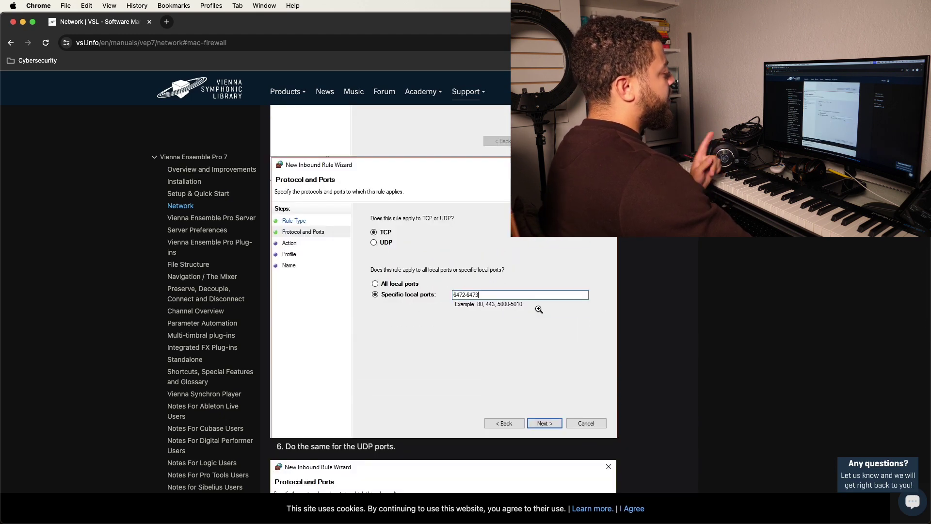
pyautogui.scroll(-10, 539, 309)
pyautogui.scroll(-7, 539, 309)
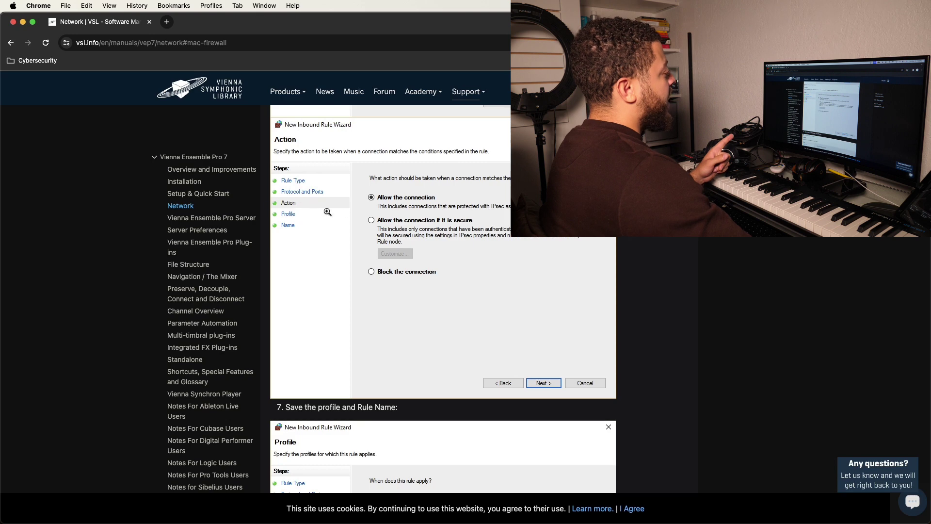
pyautogui.scroll(-7, 532, 366)
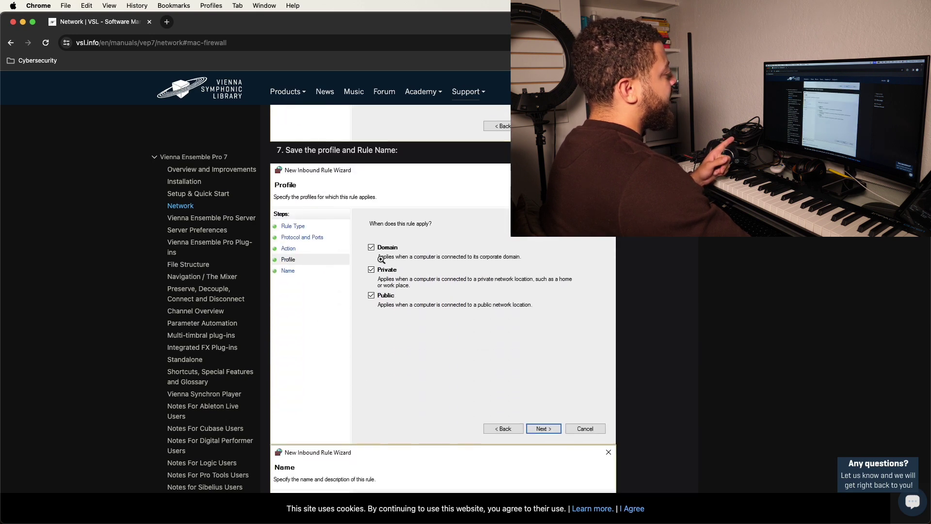
pyautogui.scroll(-1, 548, 426)
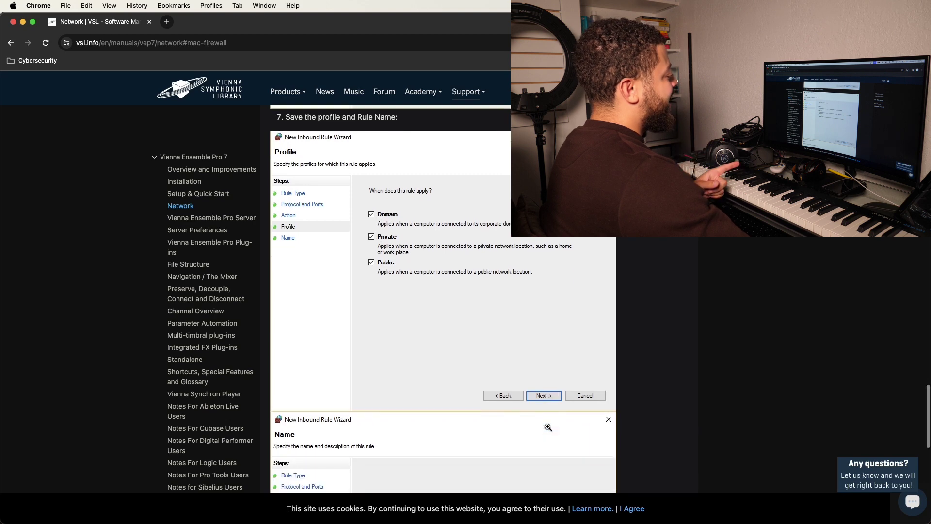
pyautogui.scroll(-7, 548, 427)
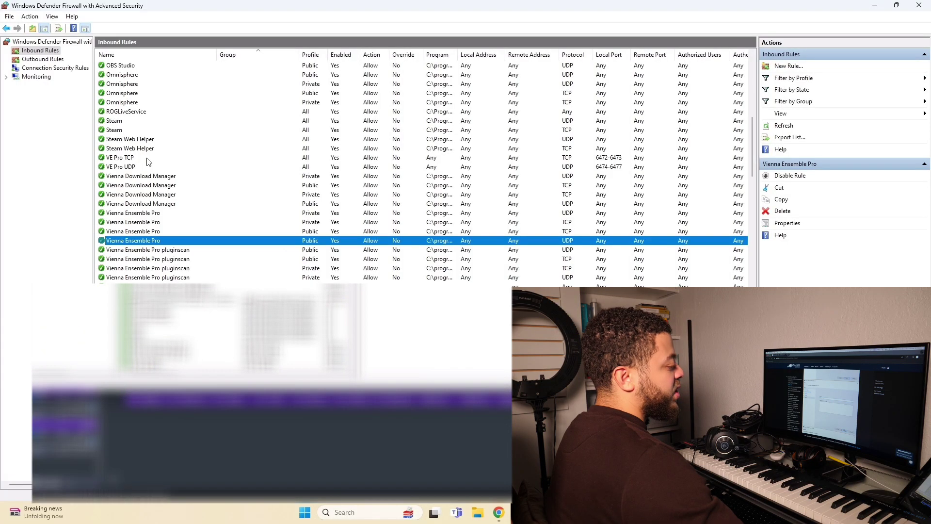
# Step: Select the VE Pro TCP inbound rule to confirm it allows TCP ports 6472-6473
pyautogui.click(119, 159)
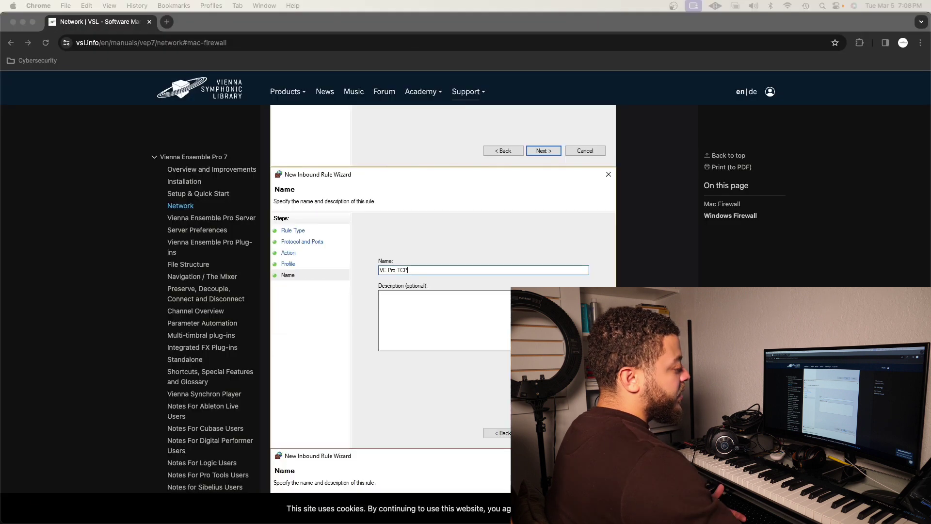
# Step: Scroll back up to the manual's list of TCP ports 6472–6473 and UDP ports 6474–6477
pyautogui.scroll(2, 609, 144)
pyautogui.scroll(10, 609, 144)
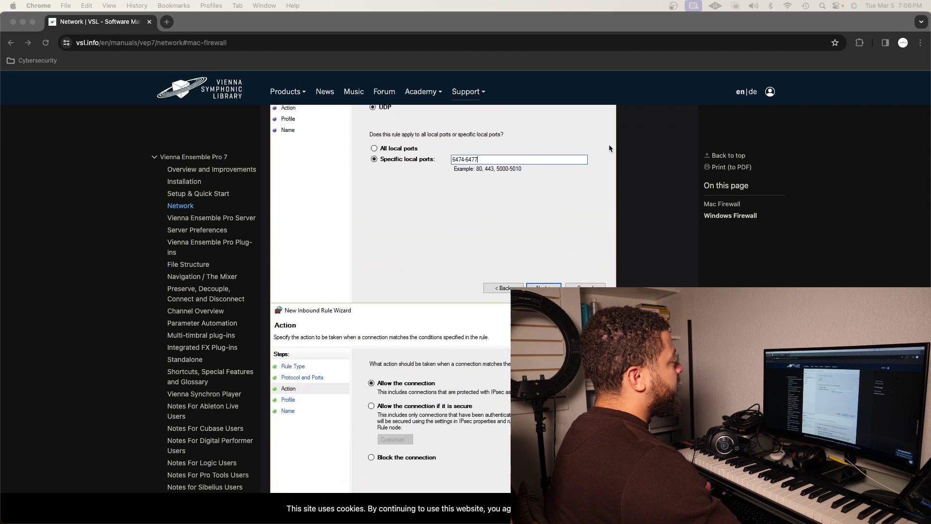
pyautogui.scroll(-4, 609, 144)
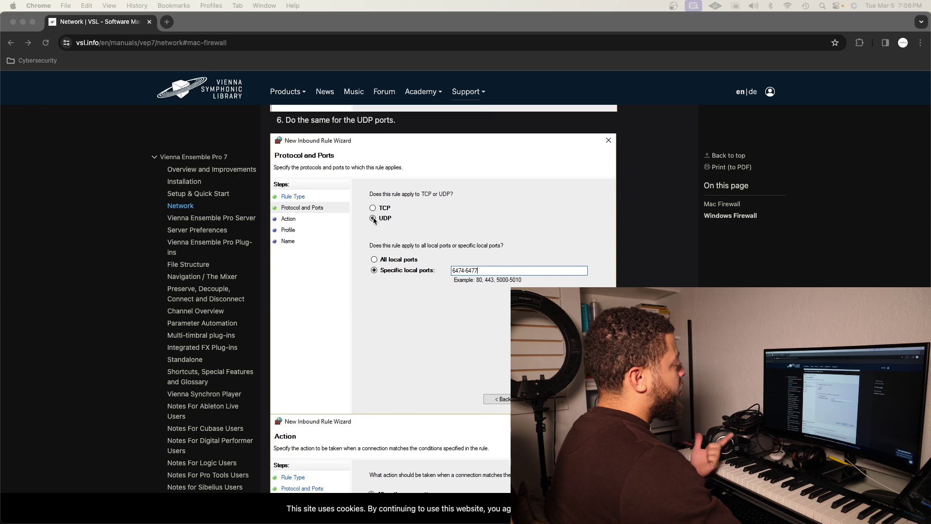
pyautogui.scroll(-2, 437, 274)
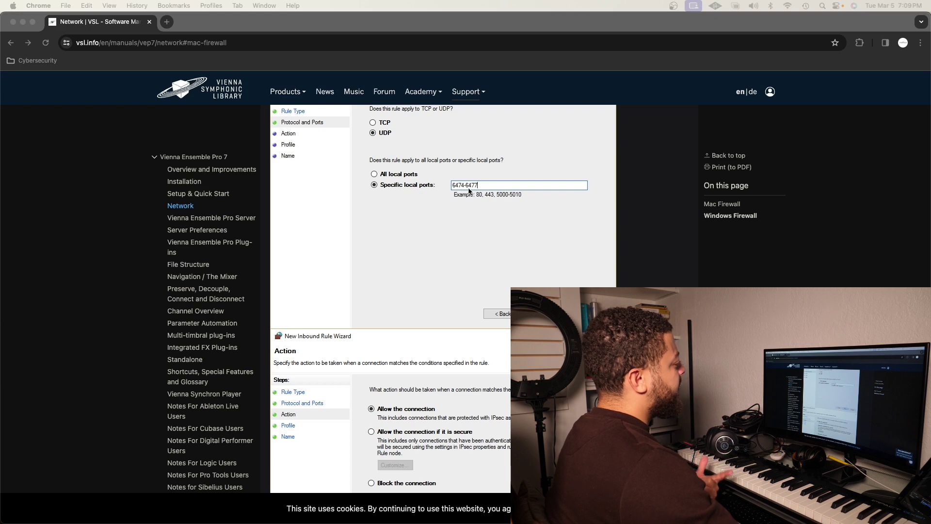
pyautogui.scroll(12, 469, 190)
pyautogui.scroll(4, 470, 191)
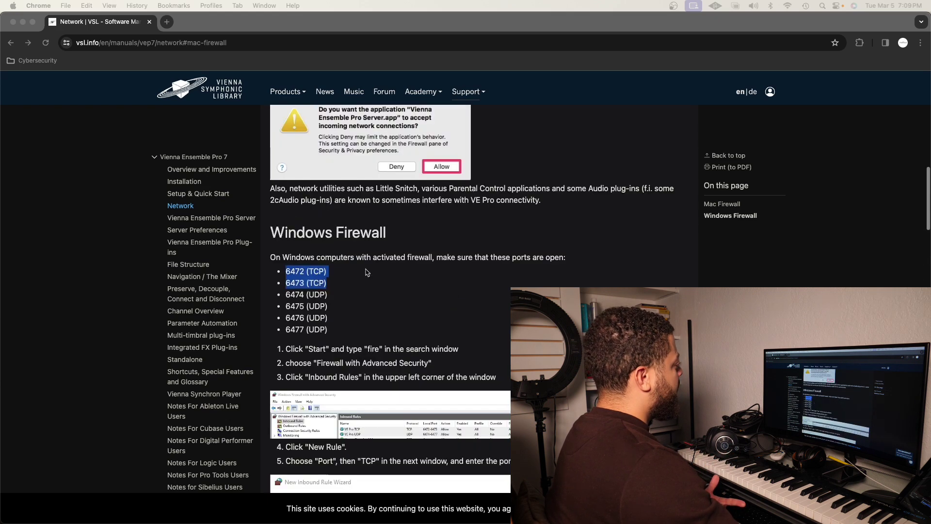
# Step: Highlight UDP ports 6474–6477 and scroll down the wizard screenshots to the VE Pro UDP Name step
pyautogui.click(287, 297)
pyautogui.moveTo(287, 297); pyautogui.dragTo(318, 332)
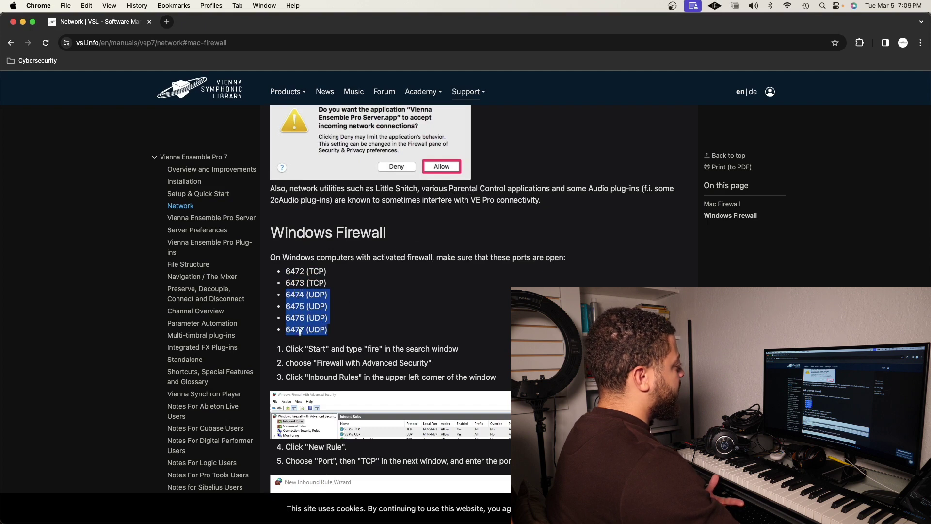
pyautogui.scroll(-9, 306, 331)
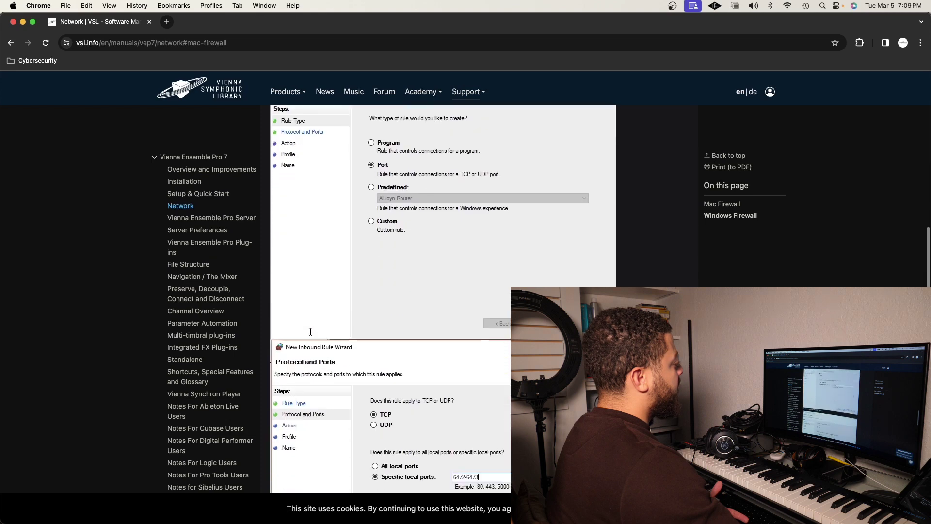
pyautogui.scroll(-6, 311, 332)
pyautogui.scroll(-12, 311, 332)
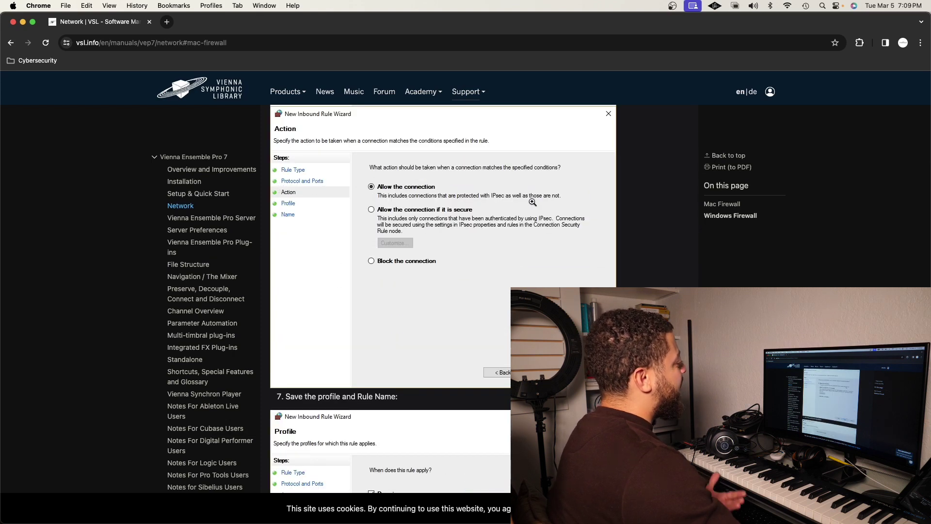
pyautogui.scroll(-5, 539, 210)
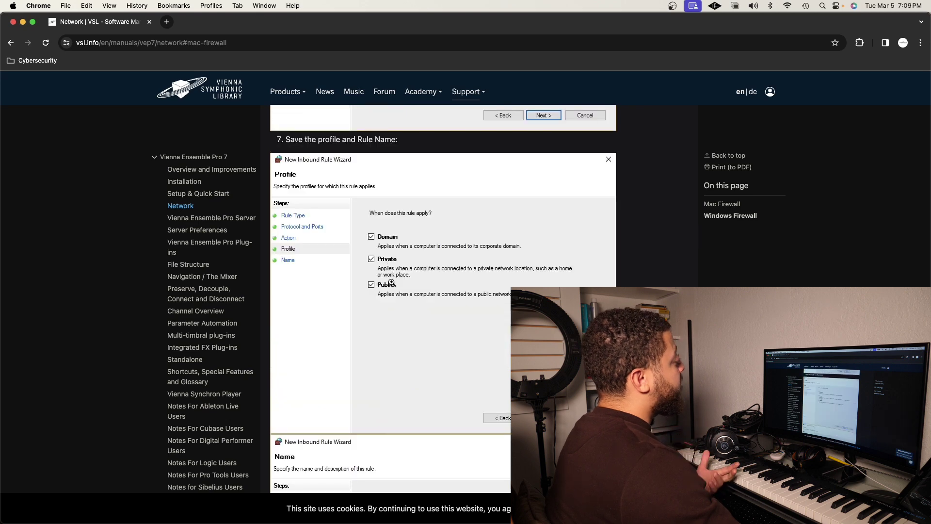
pyautogui.scroll(-5, 391, 283)
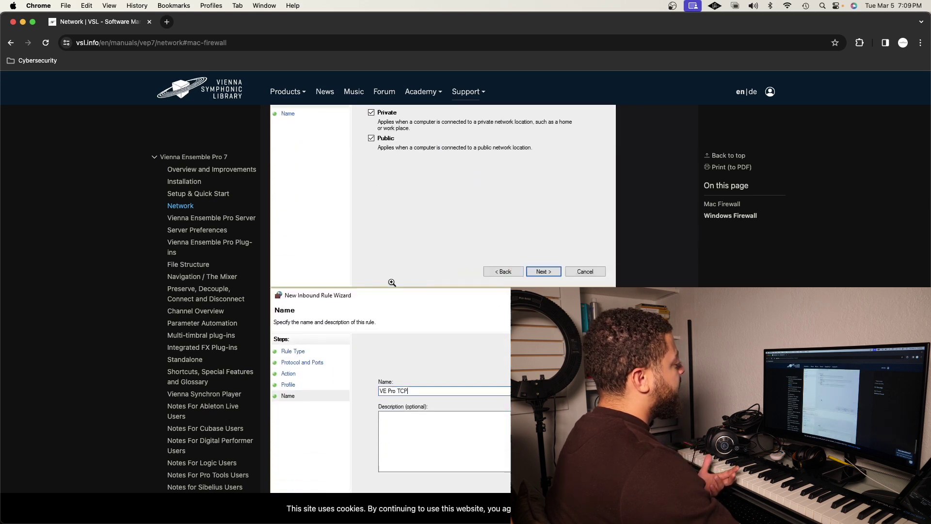
pyautogui.scroll(-5, 388, 291)
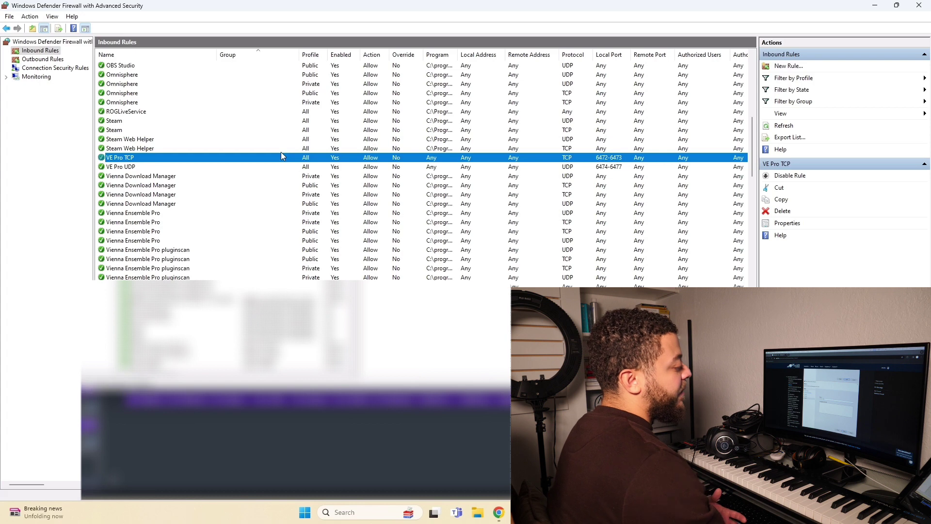
# Step: Select the VE Pro UDP inbound rule to confirm it allows UDP ports 6474-6477
pyautogui.click(122, 168)
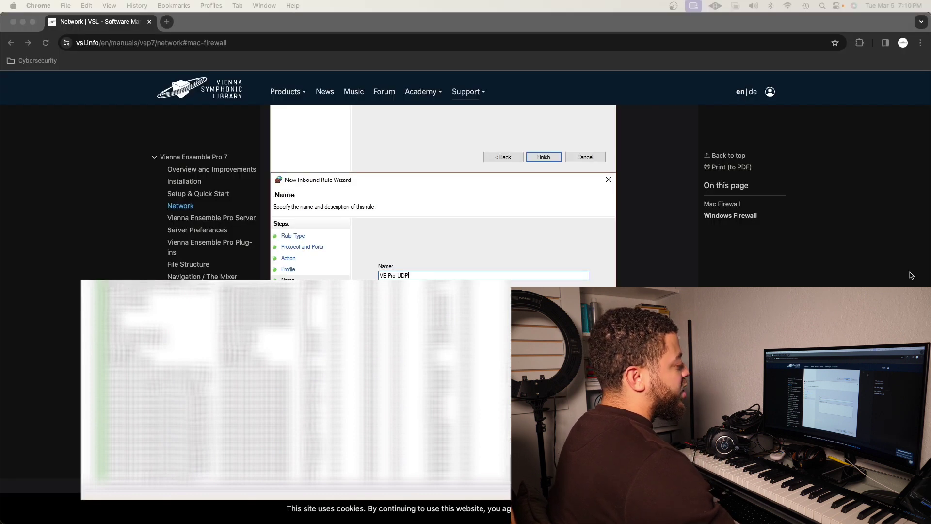
pyautogui.scroll(10, 579, 153)
pyautogui.scroll(15, 578, 153)
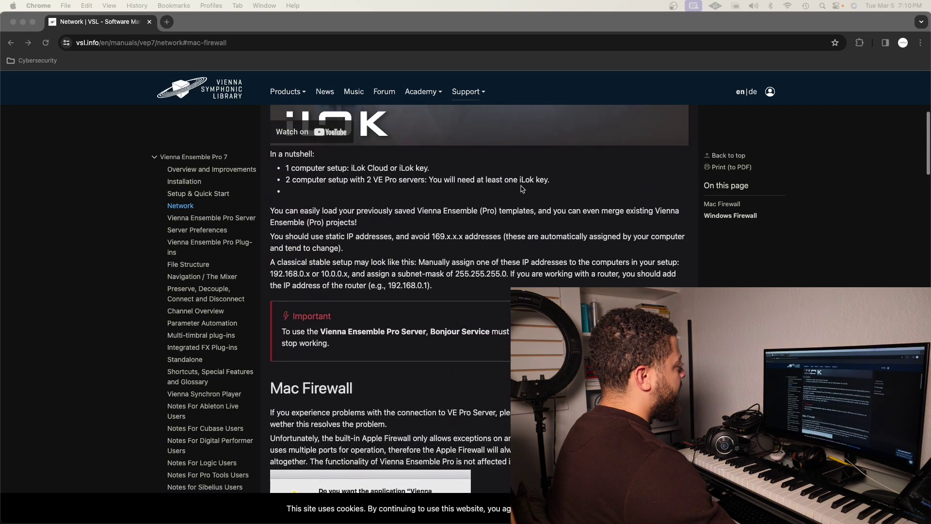
# Step: Highlight the 192.168.0 prefix in the manual's suggested static IP address ranges
pyautogui.click(274, 271)
pyautogui.moveTo(349, 273); pyautogui.dragTo(270, 274)
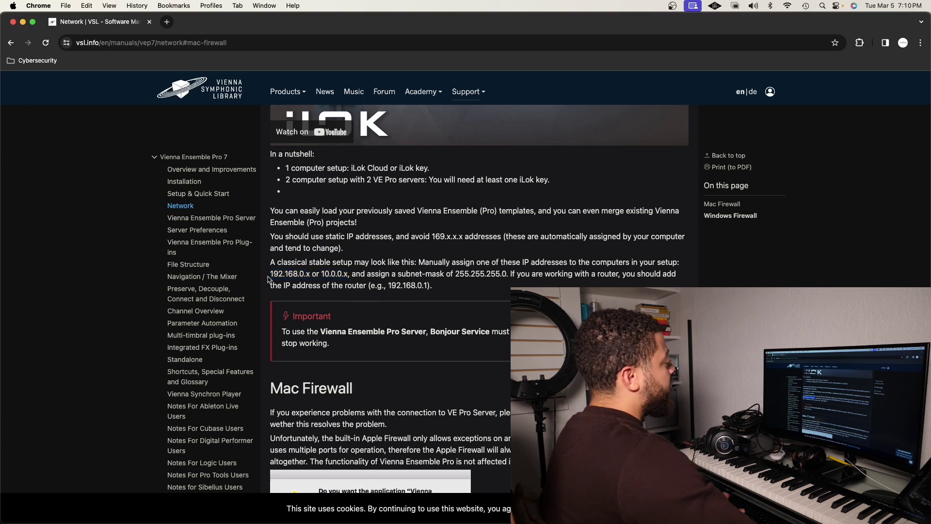
pyautogui.moveTo(304, 274); pyautogui.dragTo(270, 280)
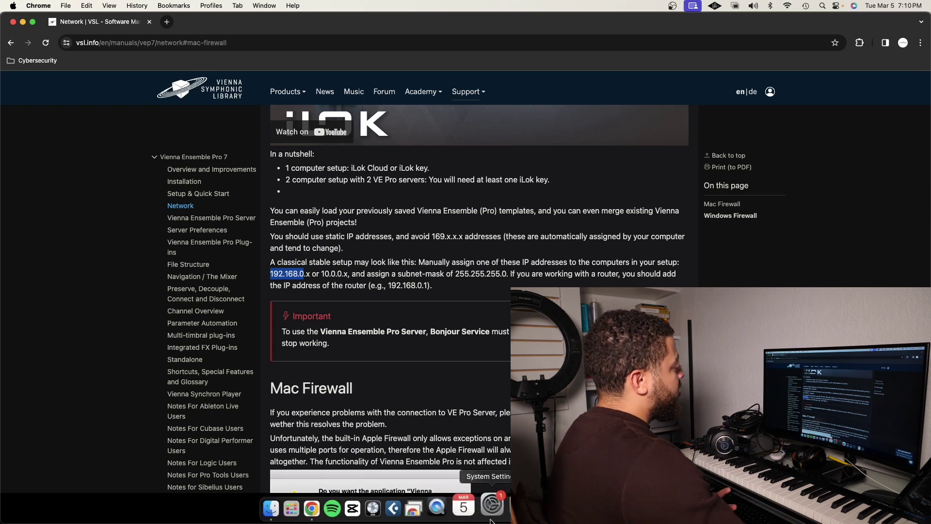
# Step: Open the Mac's Network > Ethernet settings showing manual IPv4 192.168.0.1, mask 255.255.255.0
pyautogui.click(490, 520)
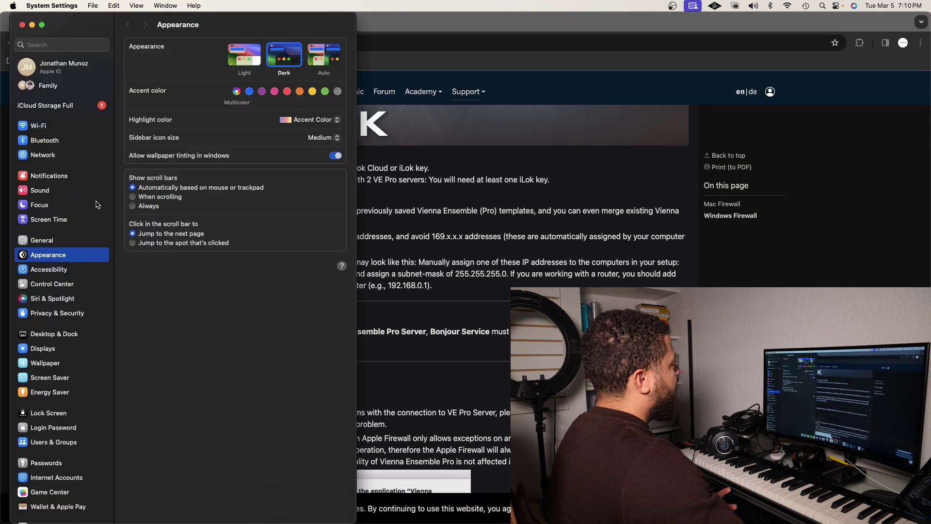
pyautogui.click(46, 158)
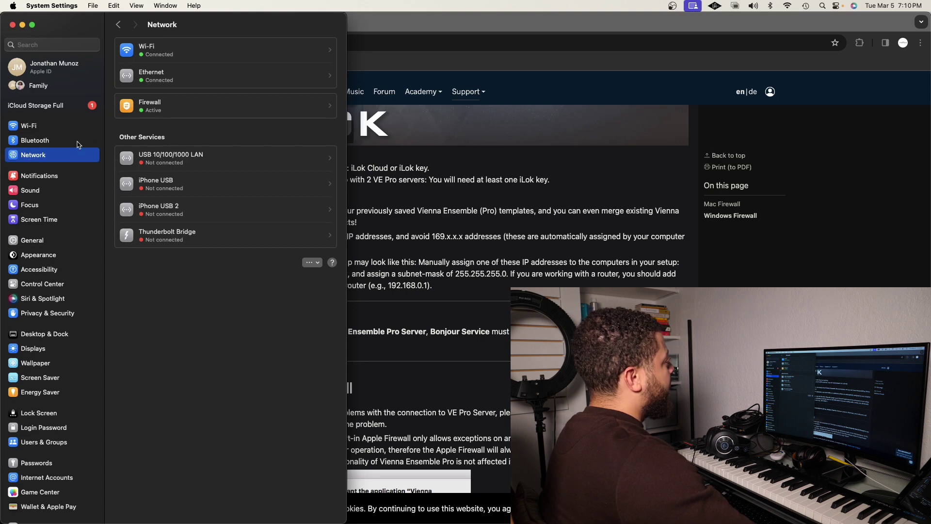
pyautogui.click(156, 78)
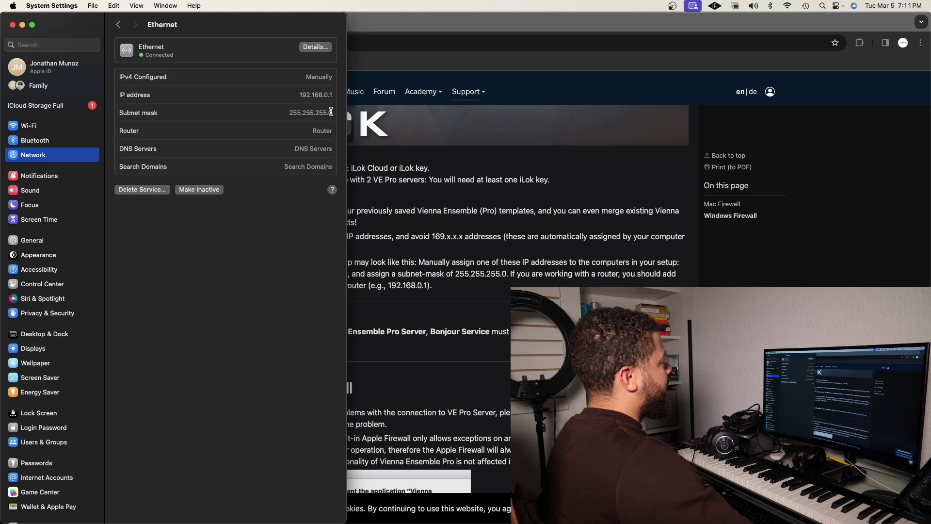
pyautogui.moveTo(265, 21); pyautogui.dragTo(183, 21)
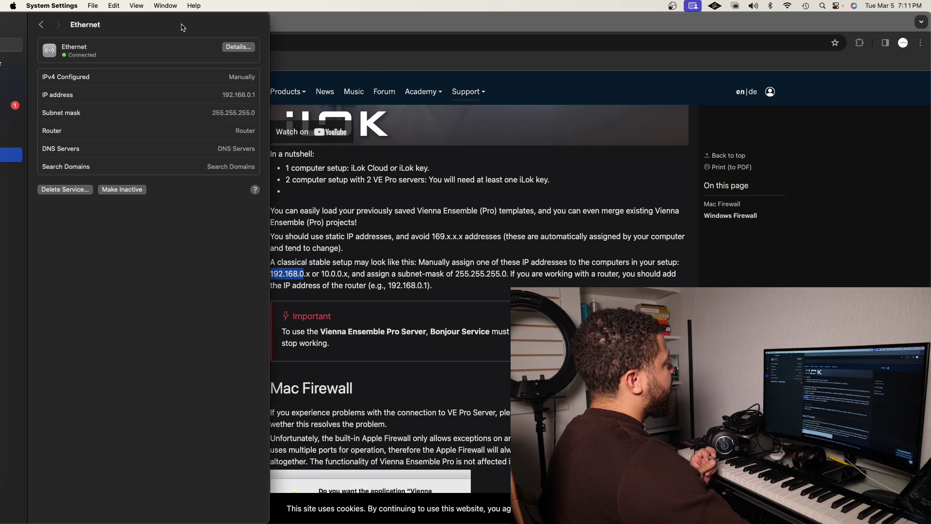
# Step: Check Ethernet TCP/IP details: manual address 192.168.0.1 with mask 255.255.255.0, closing without changes
pyautogui.moveTo(178, 27); pyautogui.dragTo(200, 27)
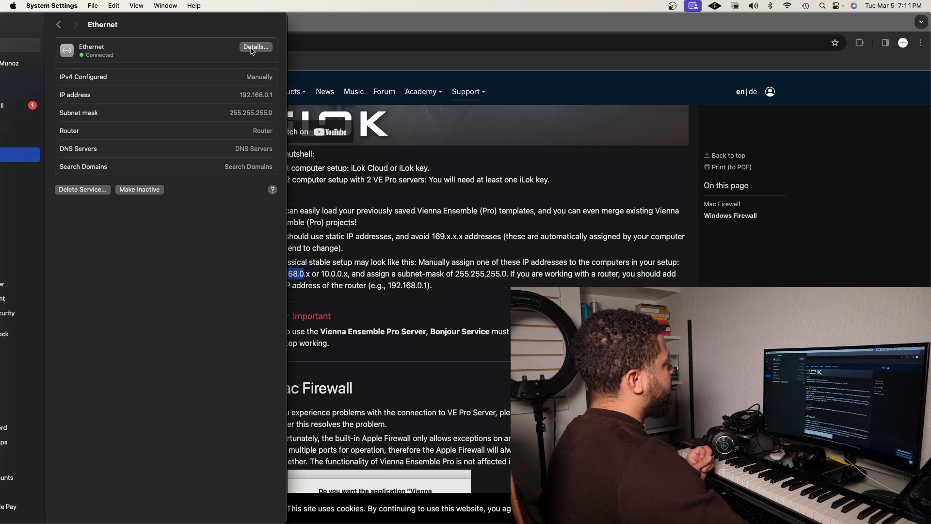
pyautogui.click(253, 50)
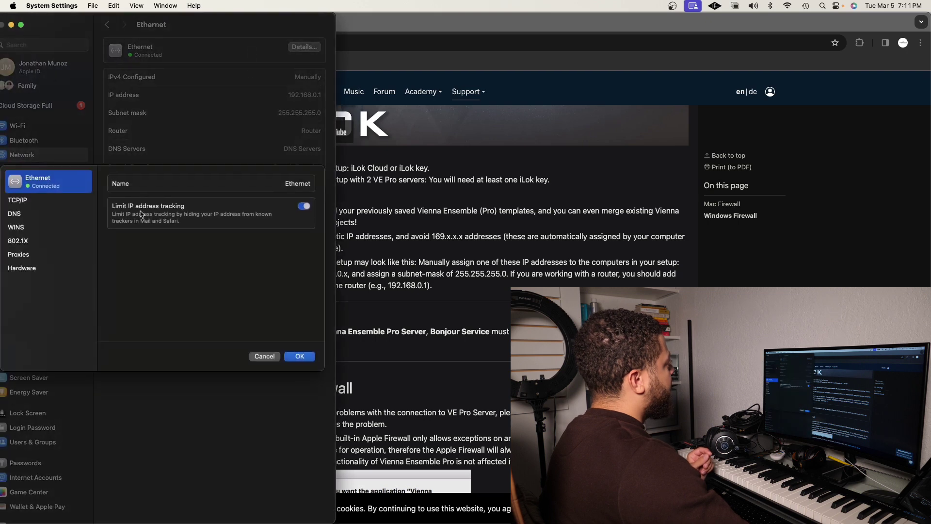
pyautogui.click(19, 202)
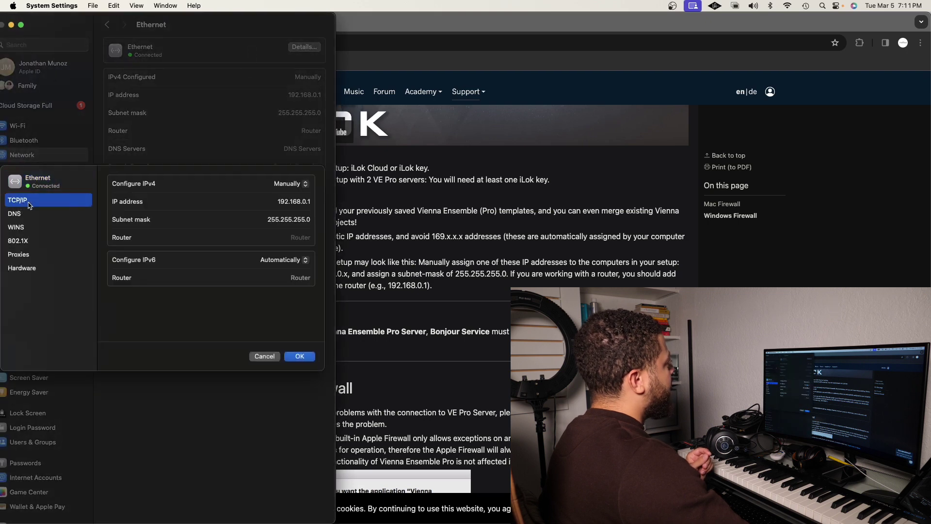
pyautogui.click(302, 202)
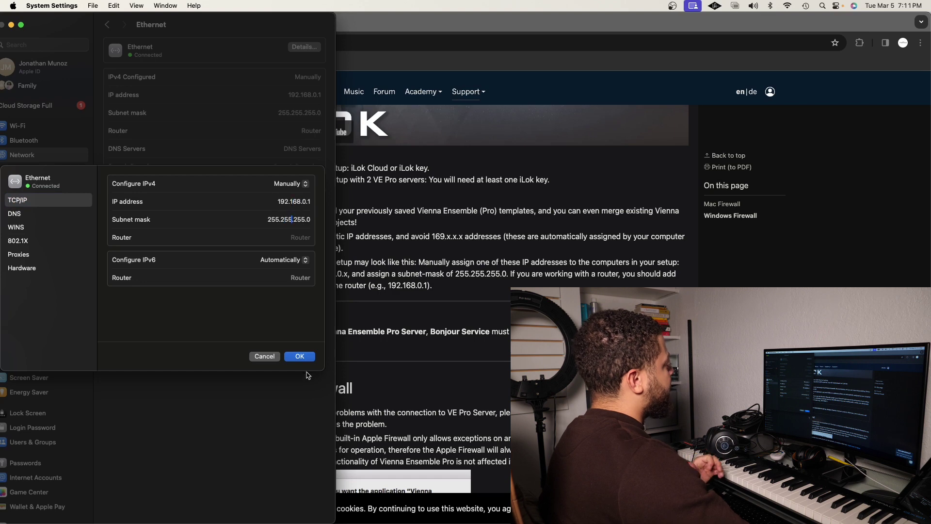
pyautogui.press('Return')
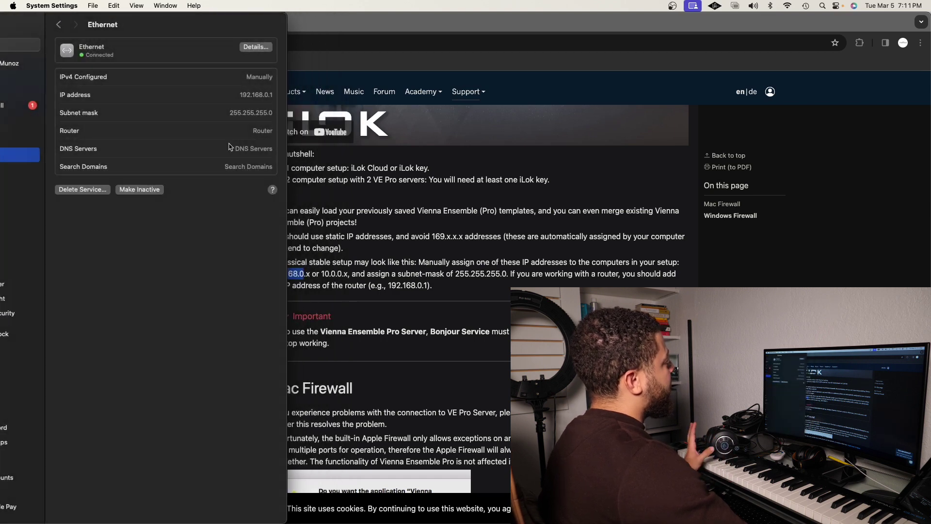
# Step: Highlight the Mac's IP address value and minimize System Settings
pyautogui.moveTo(185, 23); pyautogui.dragTo(241, 11)
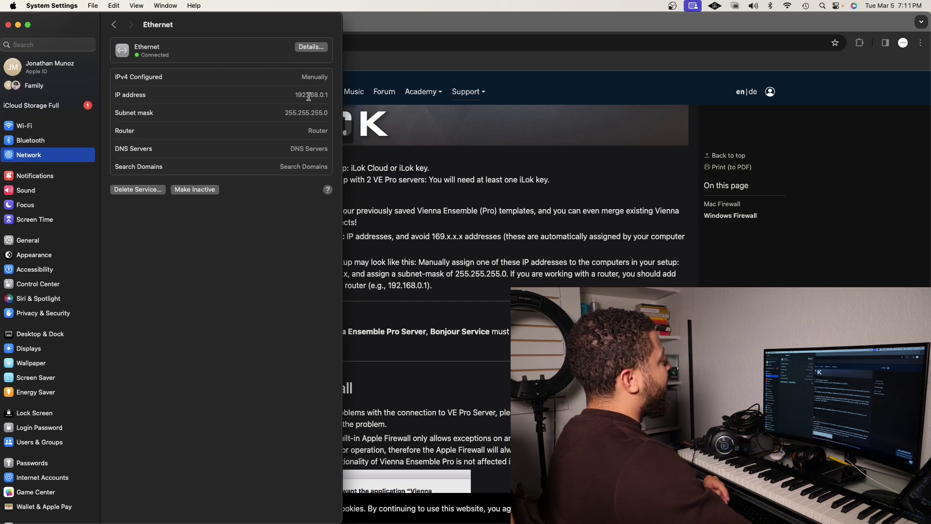
pyautogui.moveTo(327, 97); pyautogui.dragTo(299, 95)
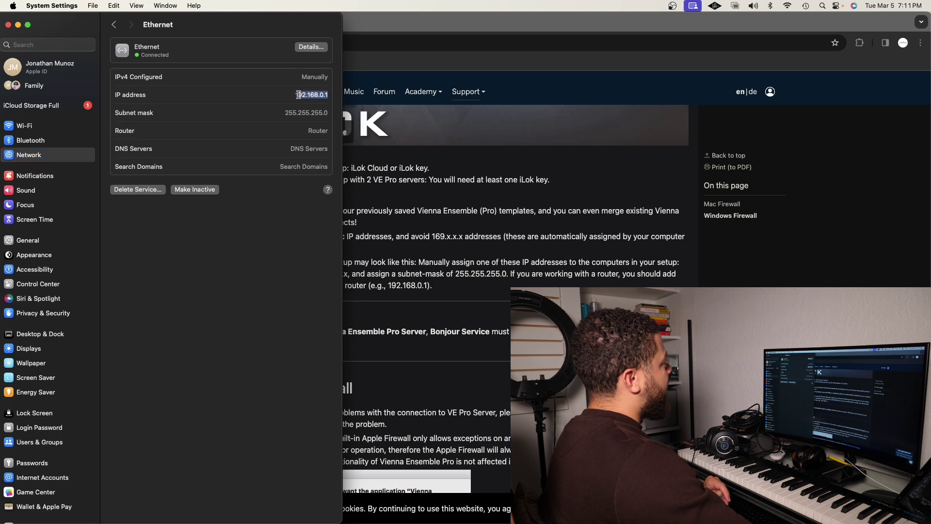
pyautogui.click(18, 25)
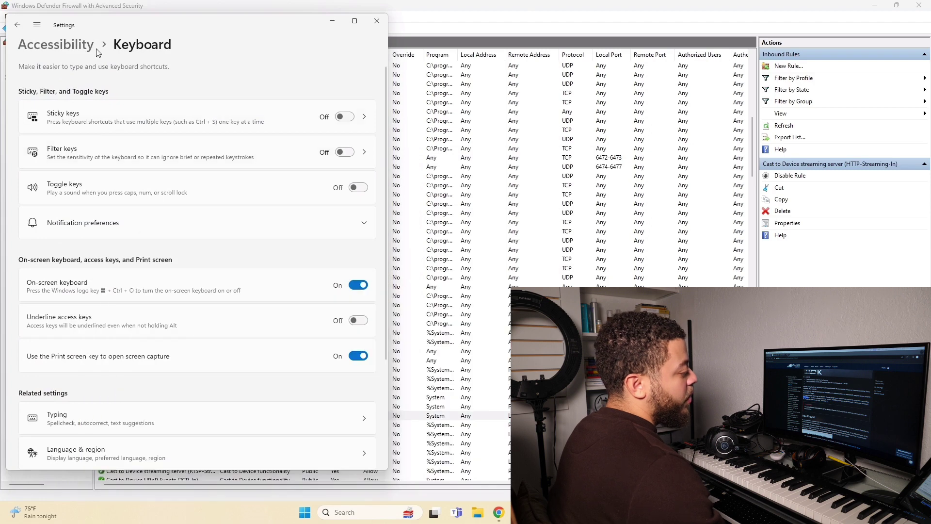
# Step: Go to Windows Network & internet > Ethernet and collapse the Unidentified network details
pyautogui.click(37, 24)
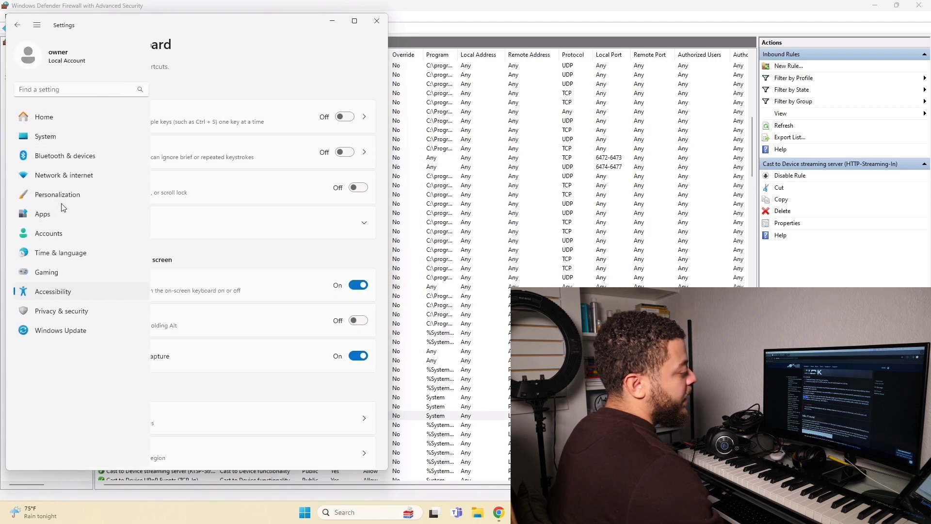
pyautogui.click(70, 181)
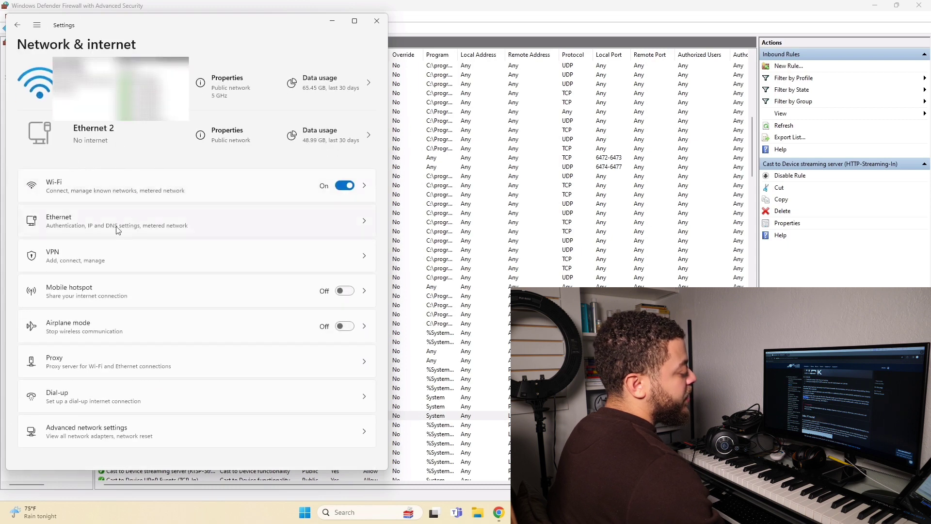
pyautogui.click(117, 228)
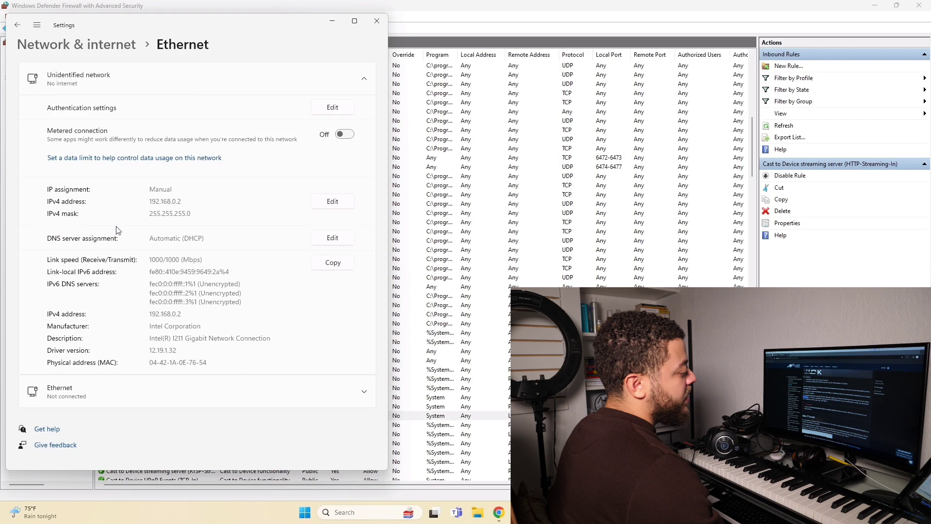
pyautogui.click(84, 76)
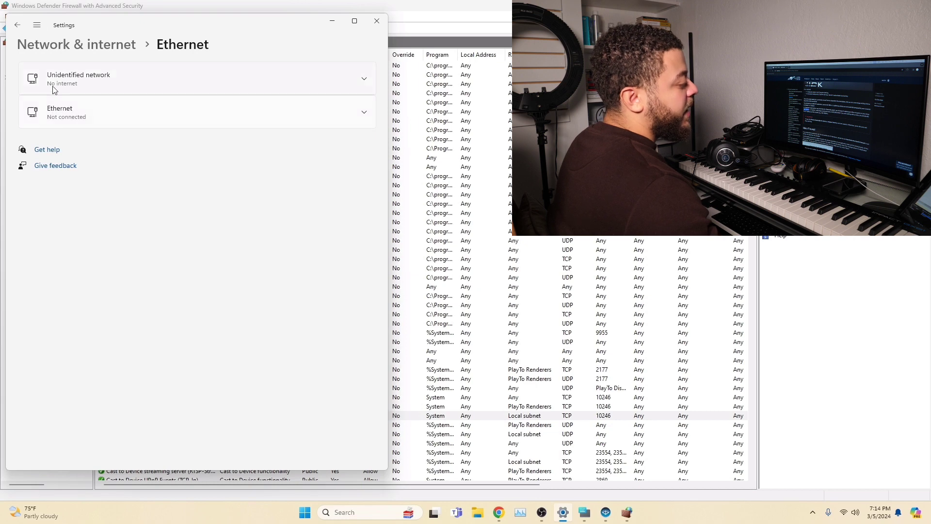
# Step: Expand Unidentified network to show IPv4 192.168.0.2, mask 255.255.255.0 and the Intel adapter
pyautogui.click(68, 87)
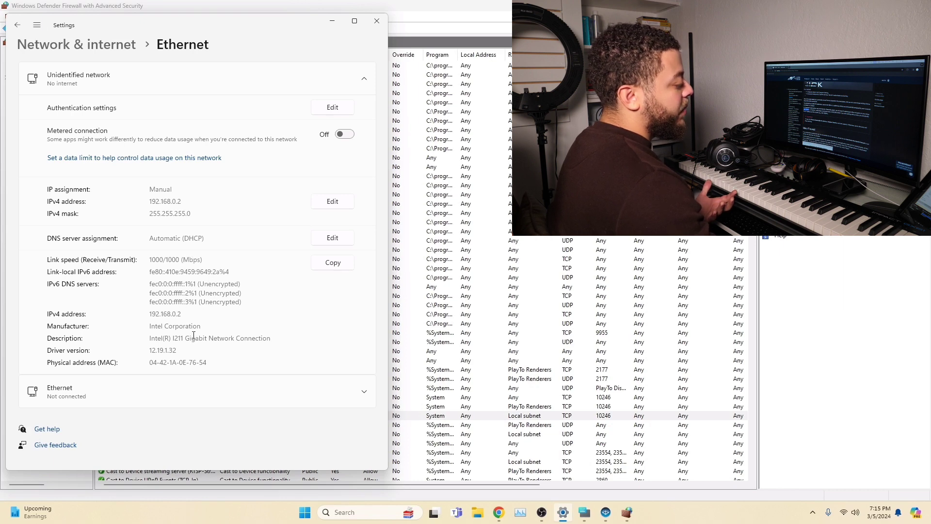
pyautogui.moveTo(193, 335); pyautogui.dragTo(221, 332)
pyautogui.click(278, 329)
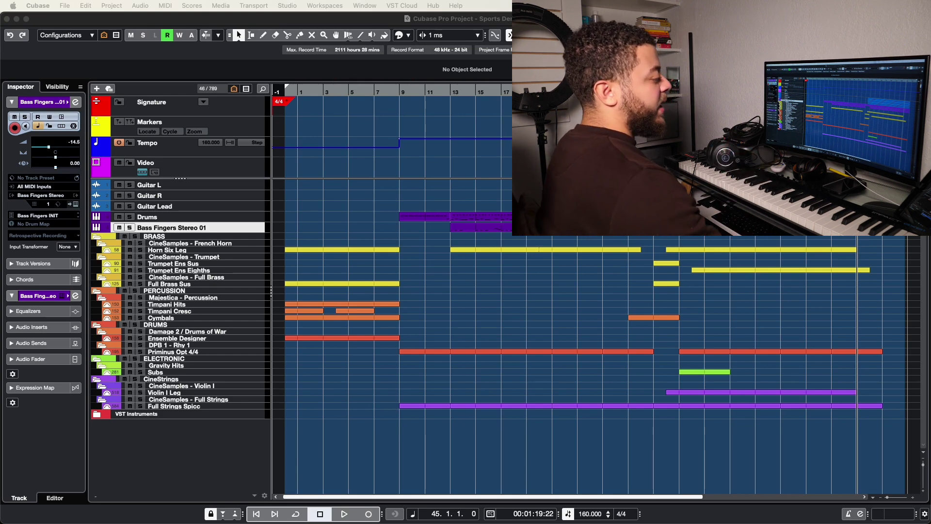
# Step: Apply the 1: ALL track configuration and scroll through the track list
pyautogui.click(89, 37)
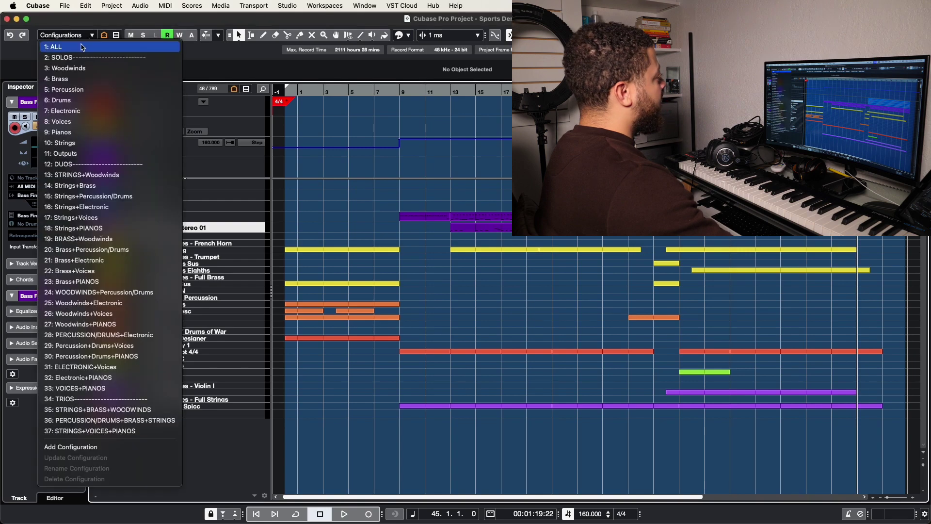
pyautogui.click(250, 162)
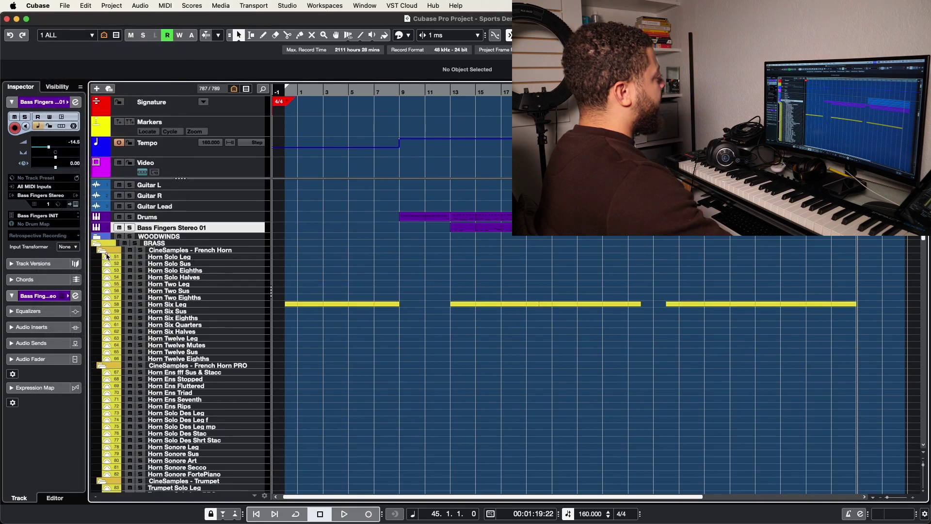
pyautogui.scroll(-20, 160, 253)
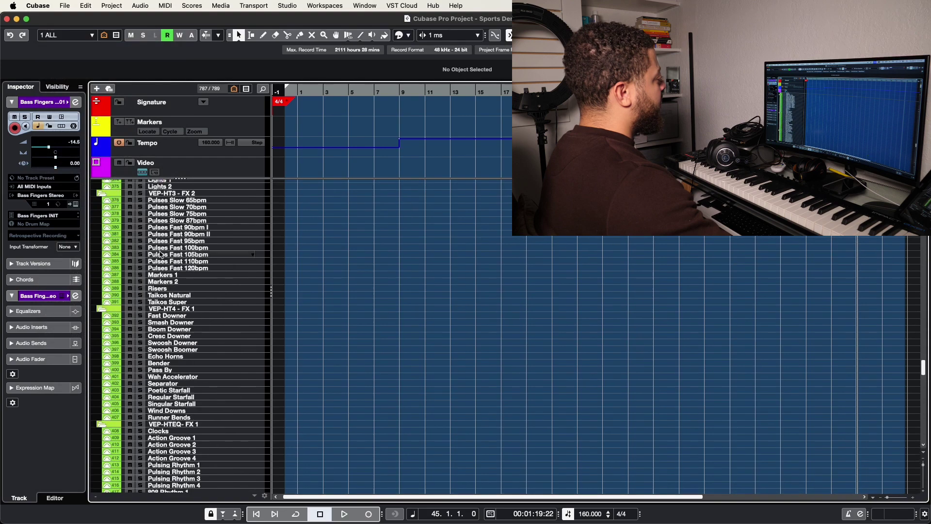
pyautogui.scroll(-20, 160, 253)
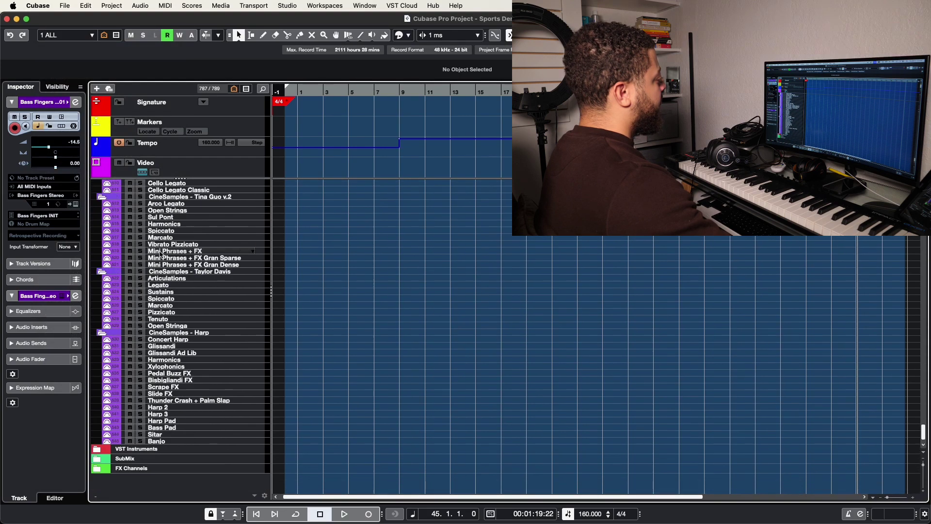
pyautogui.scroll(20, 161, 253)
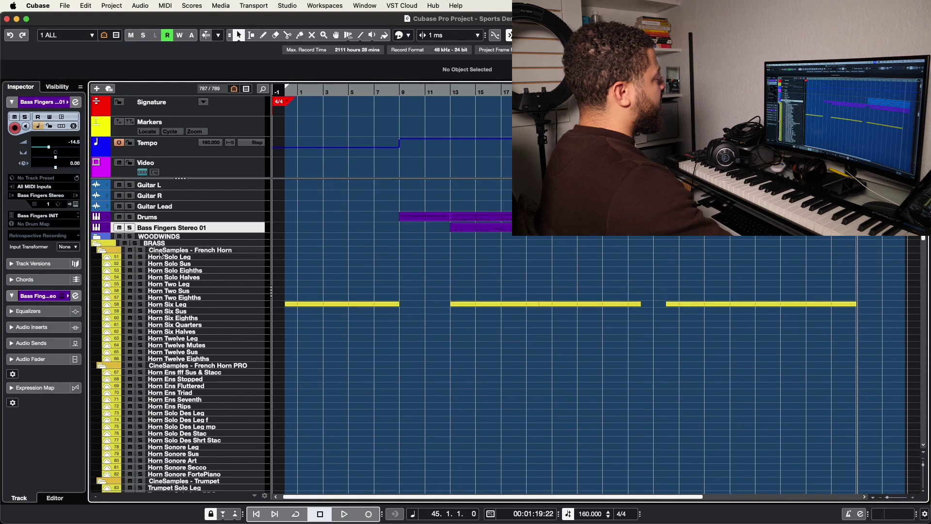
# Step: Collapse the BRASS, PERCUSSION, DRUMS, ELECTRONIC and CineStrings folders
pyautogui.click(96, 243)
pyautogui.click(96, 250)
pyautogui.click(97, 257)
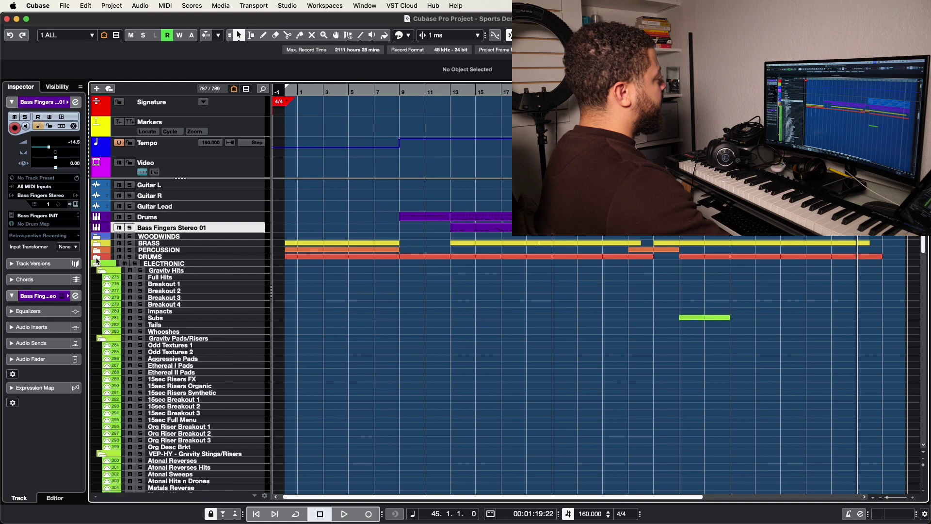
pyautogui.click(98, 264)
pyautogui.click(96, 285)
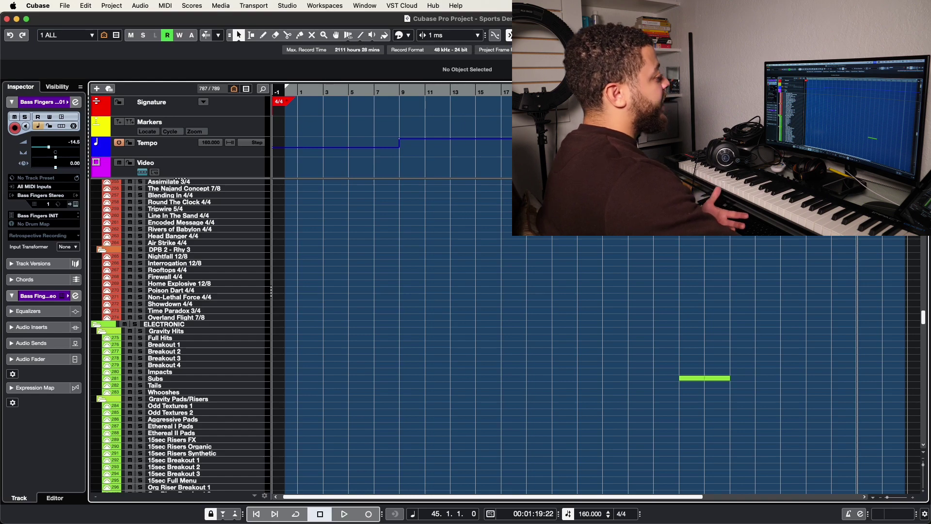
pyautogui.scroll(15, 644, 251)
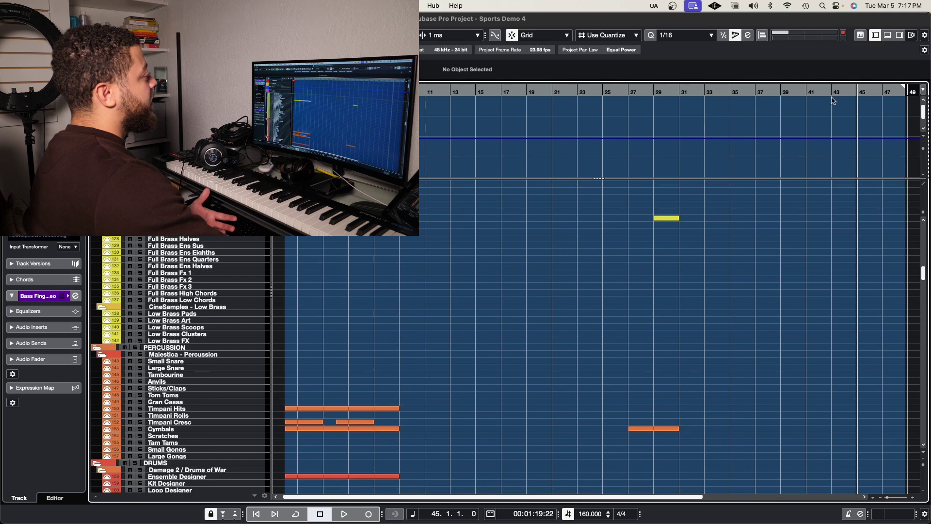
# Step: Open the rack's 03 - STRINGS VE Pro 7 plugin and connect it to Strings on 192.168.0.2
pyautogui.click(900, 35)
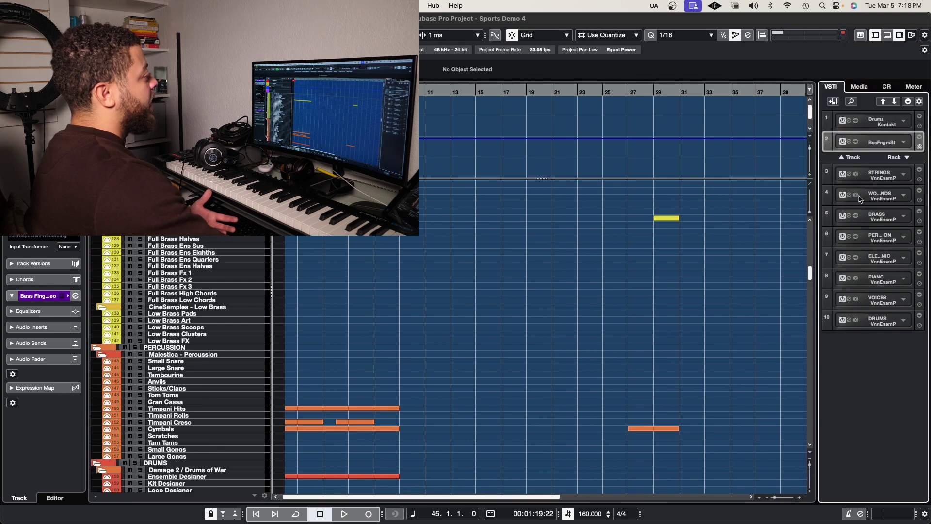
pyautogui.click(849, 173)
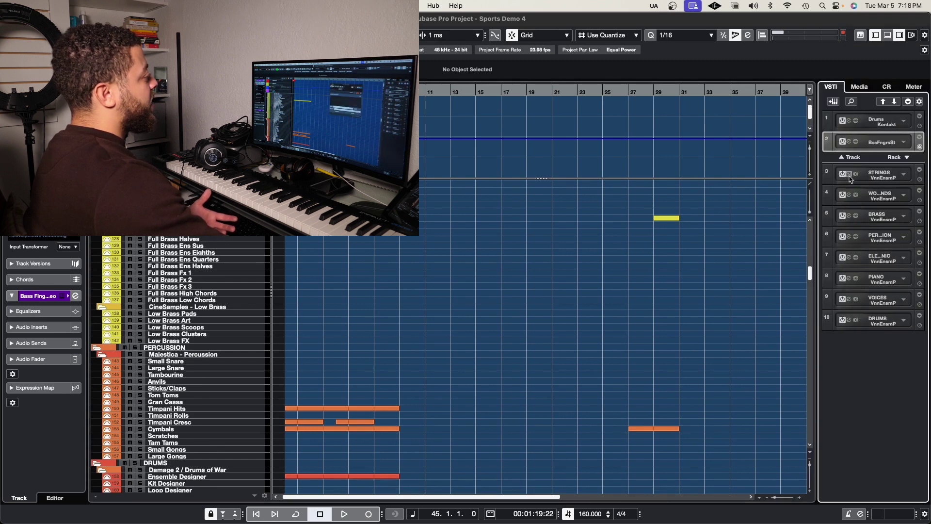
pyautogui.moveTo(588, 119); pyautogui.dragTo(517, 119)
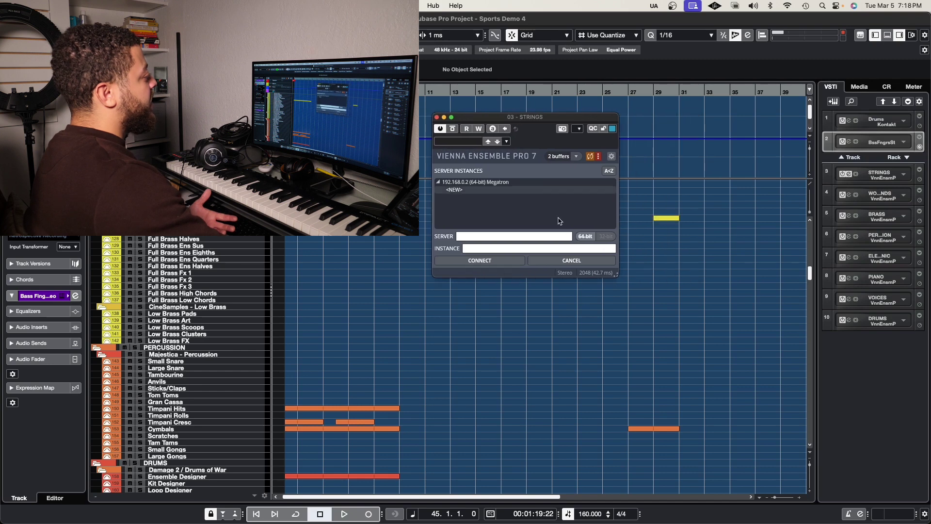
pyautogui.click(558, 262)
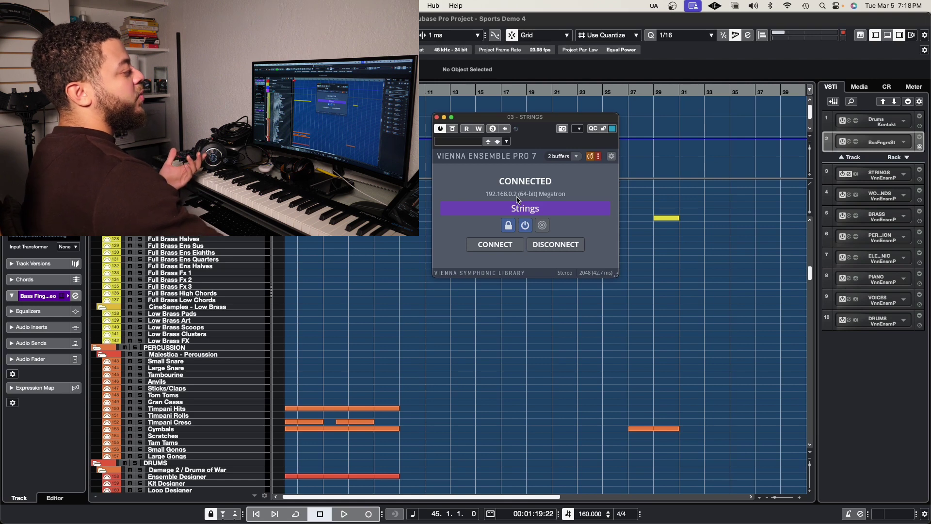
pyautogui.click(563, 250)
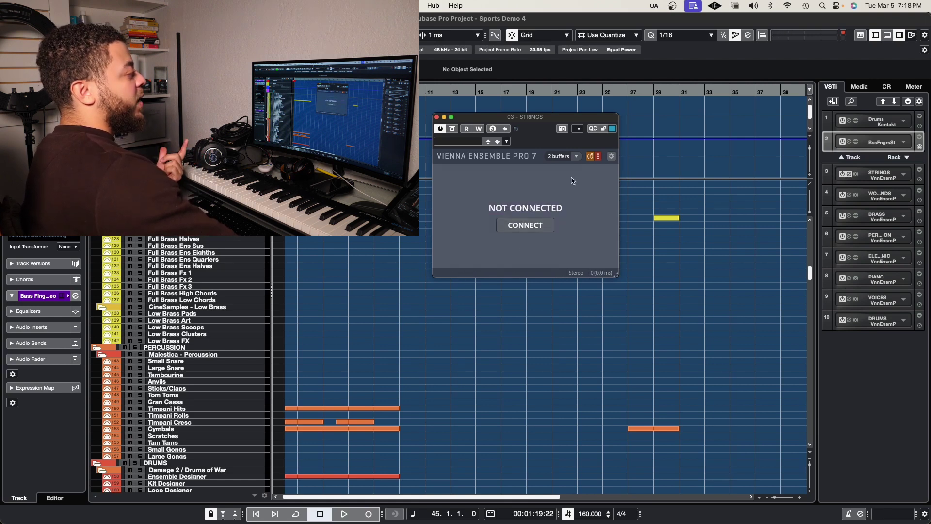
pyautogui.click(536, 225)
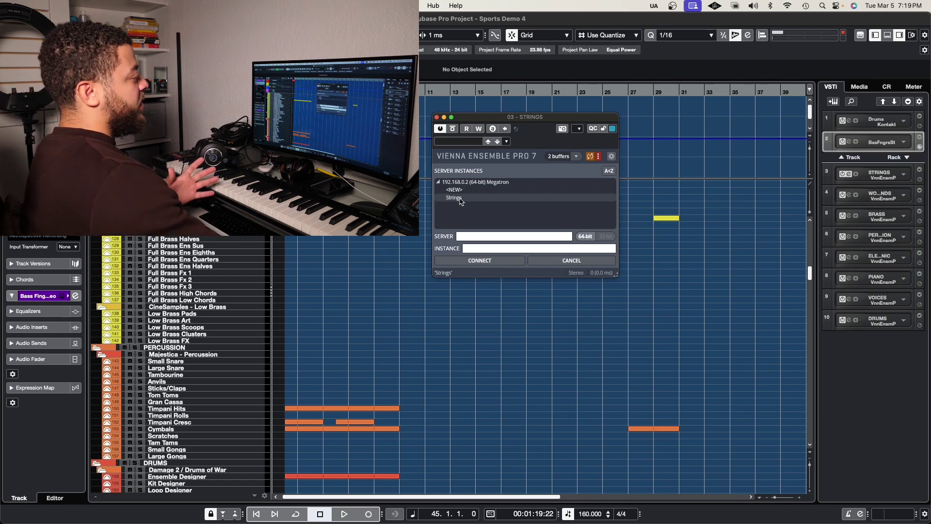
pyautogui.click(458, 197)
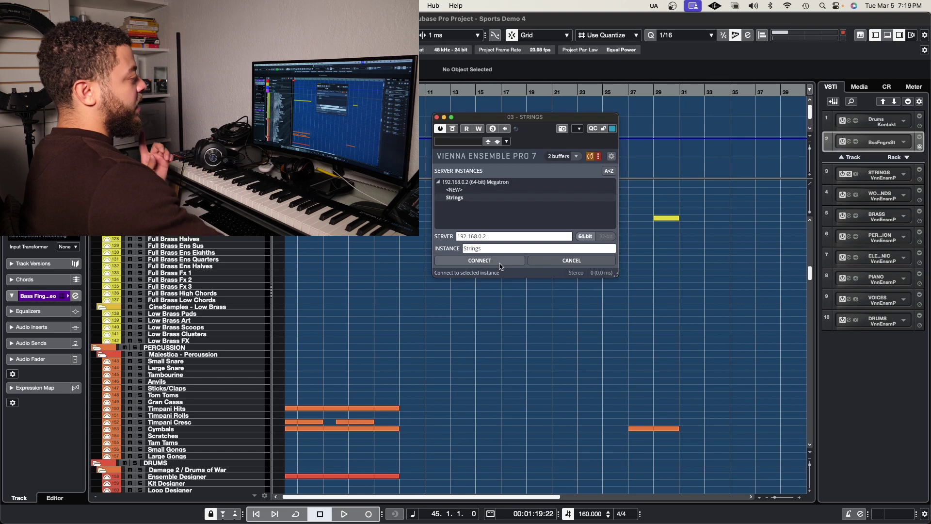
pyautogui.click(500, 264)
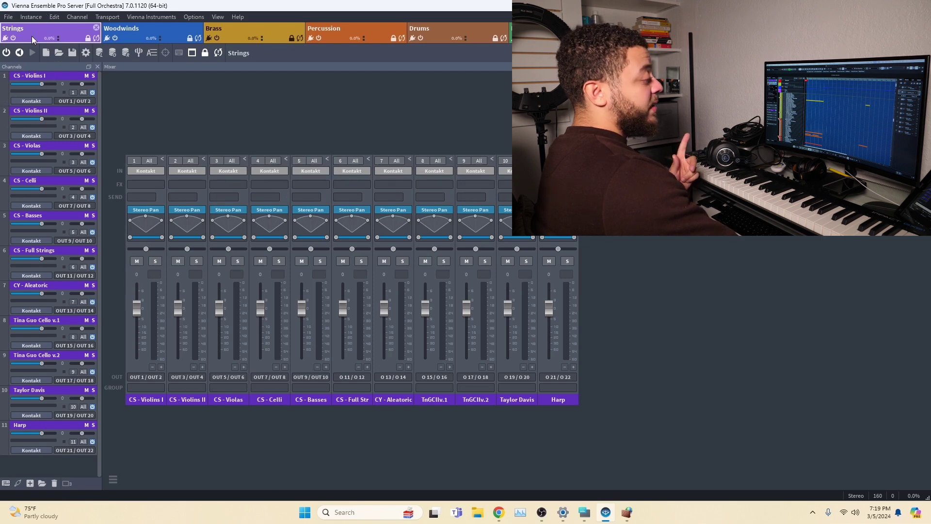
# Step: Open the Kontakt editor on the CS - Violins I channel of the VE Pro Strings instance
pyautogui.doubleClick(41, 78)
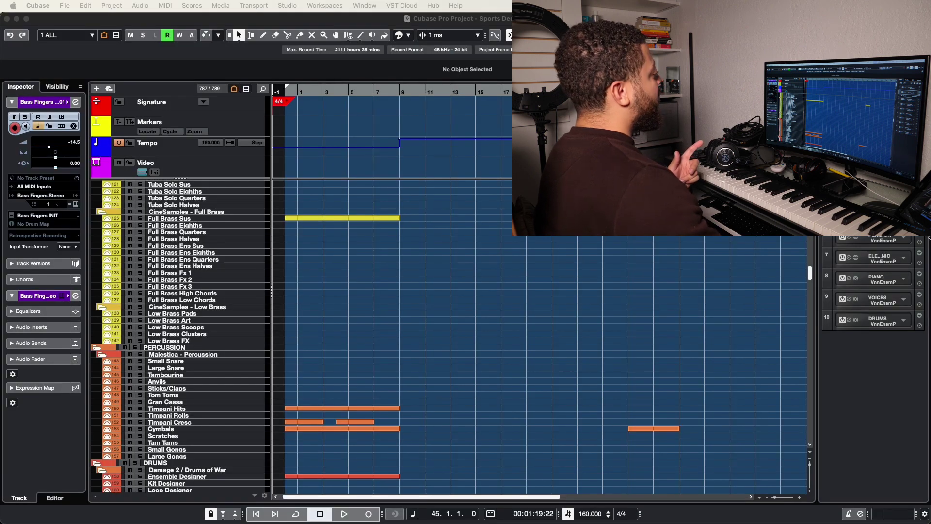
# Step: Select the CineStrings Violin I Leg track, check its STRINGS VE Pro routing, then close the plugin
pyautogui.scroll(-20, 191, 353)
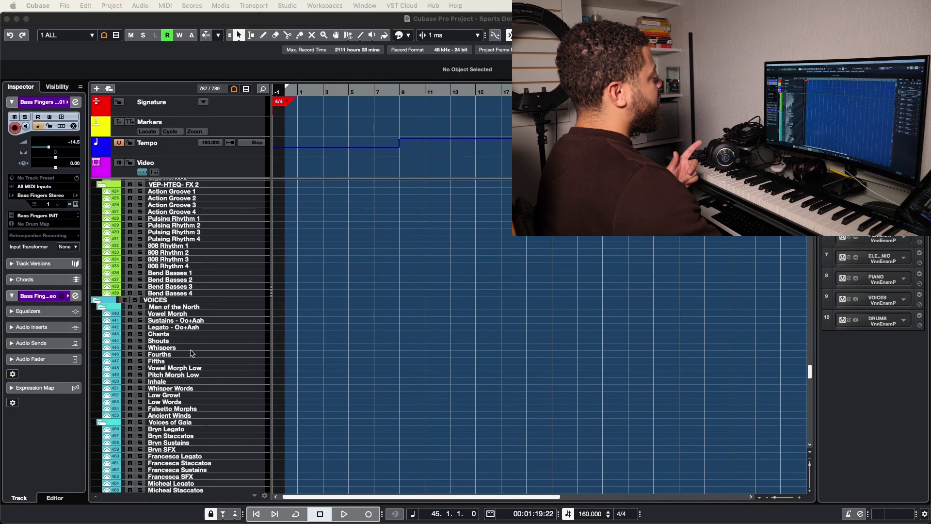
pyautogui.scroll(5, 191, 352)
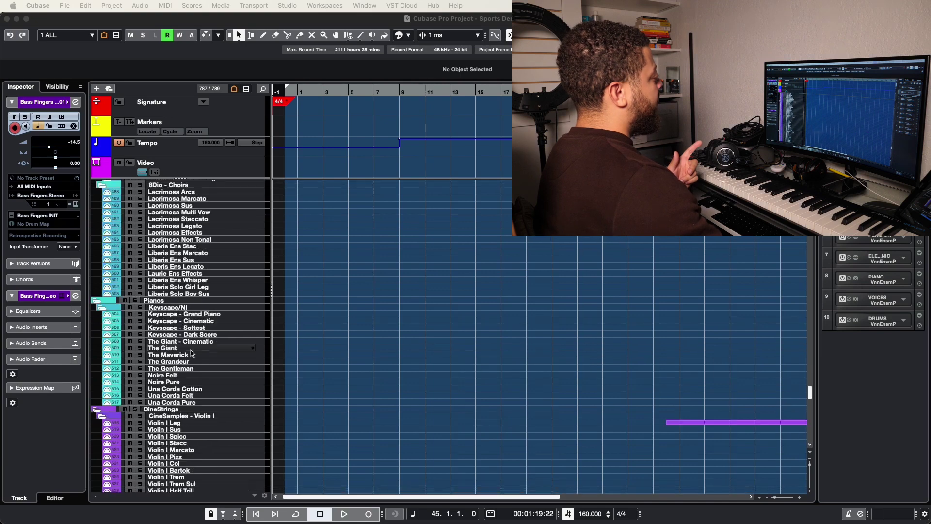
pyautogui.click(174, 424)
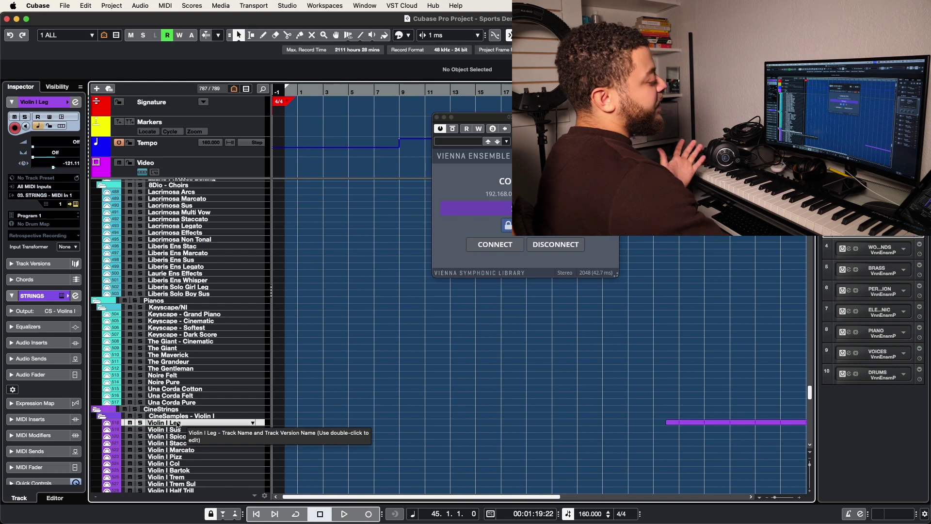
pyautogui.click(439, 122)
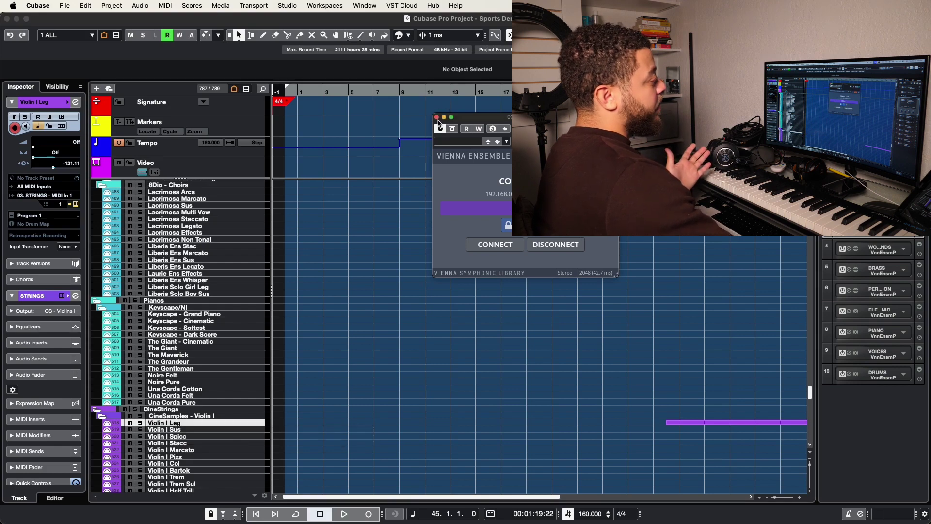
pyautogui.doubleClick(437, 120)
pyautogui.press('super+w')
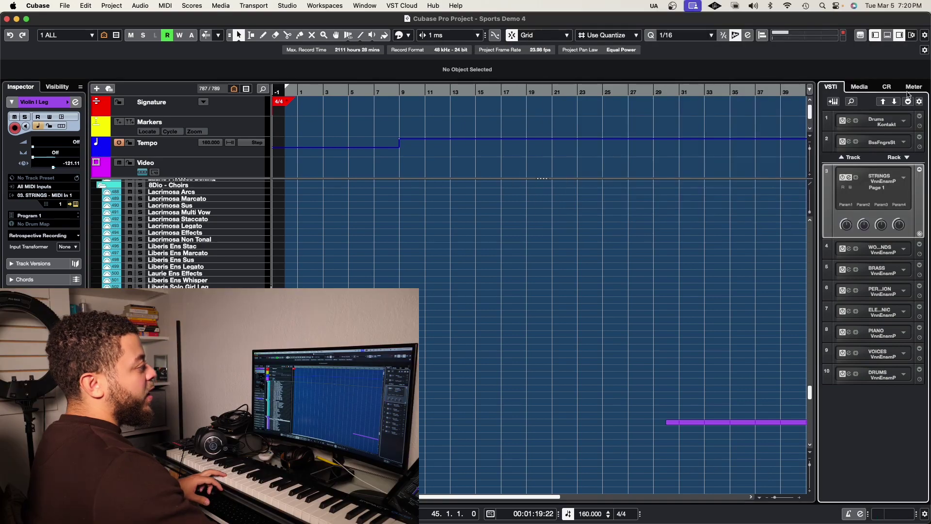
# Step: Show Cubase's master level meters and bring up the Windows firewall's inbound VE Pro rules
pyautogui.click(914, 88)
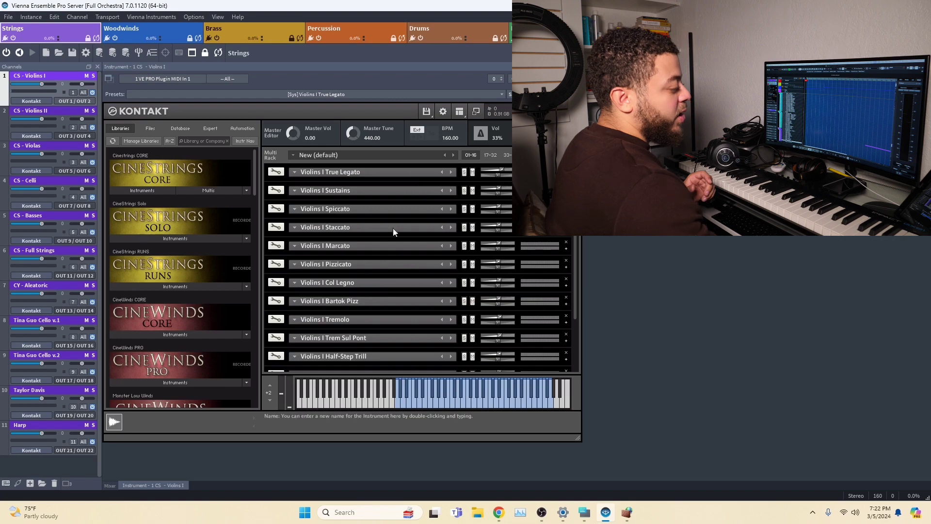
pyautogui.click(627, 512)
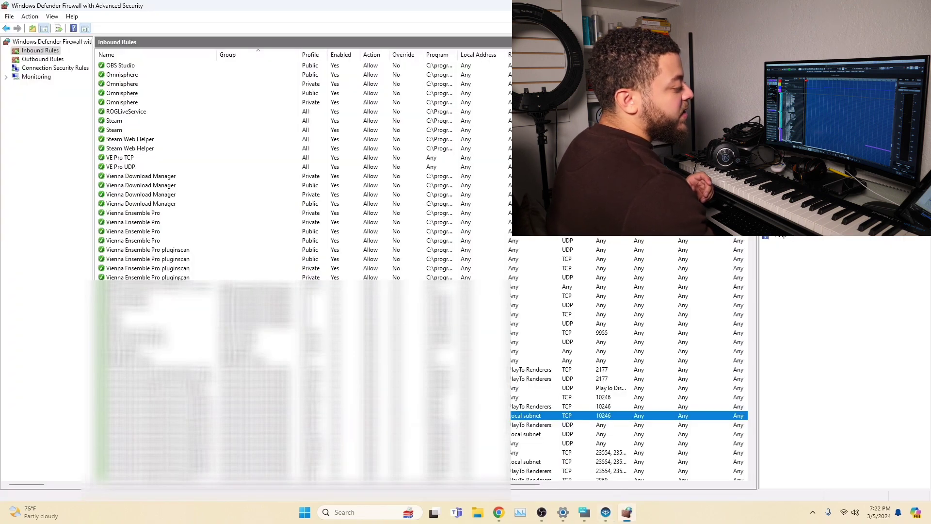
# Step: Check the Private and Public Vienna Ensemble Pro inbound rules, ending on the Public TCP rule
pyautogui.click(171, 215)
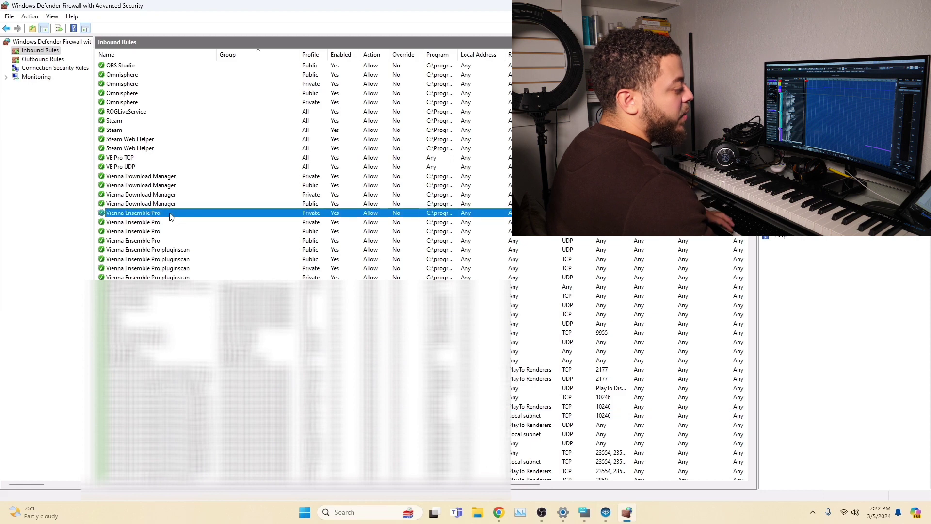
pyautogui.click(165, 223)
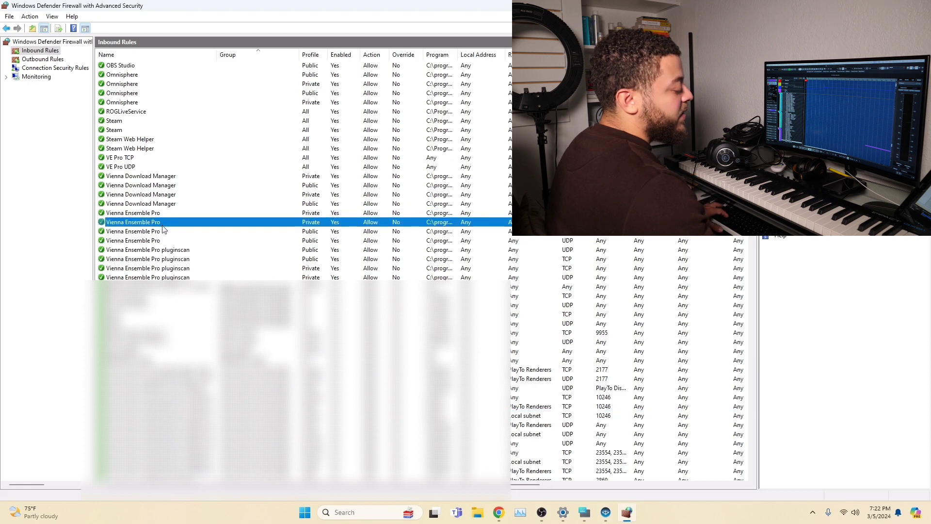
pyautogui.click(161, 238)
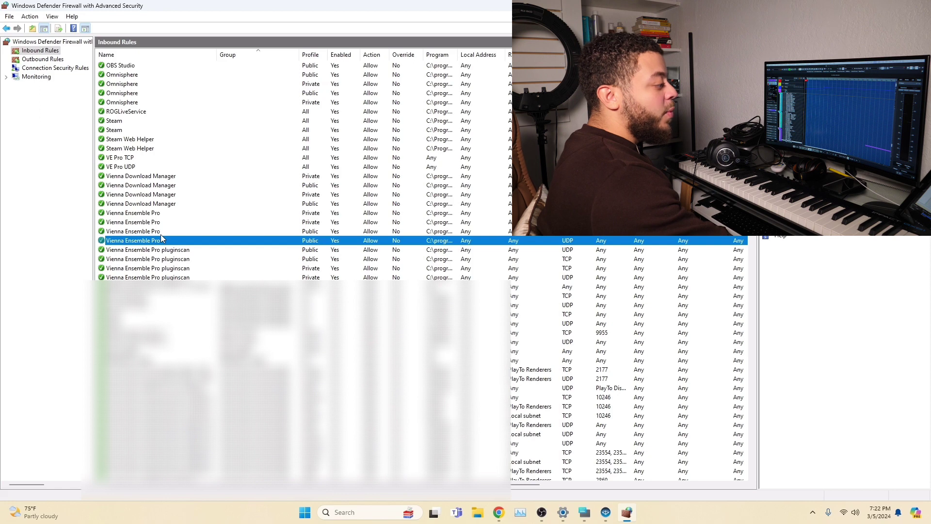
pyautogui.press('Up')
pyautogui.press('Up')
pyautogui.press('Up')
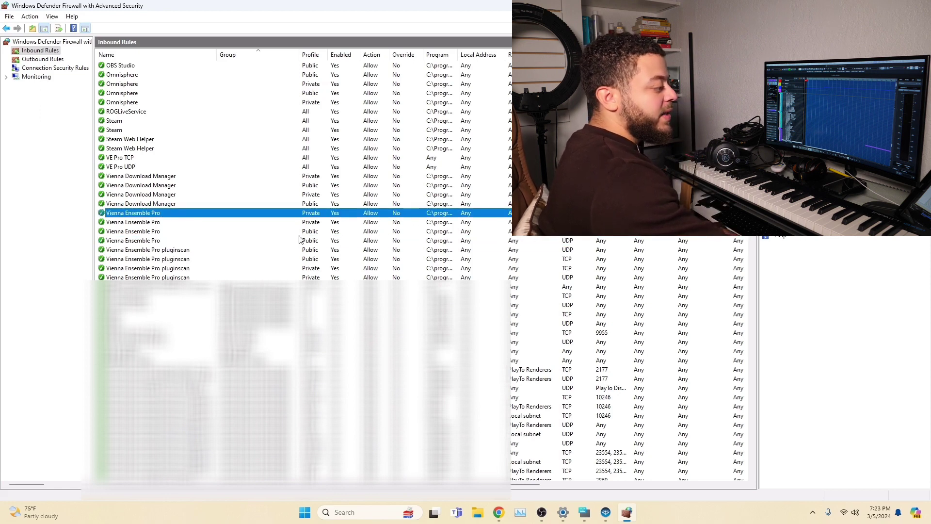
pyautogui.click(258, 232)
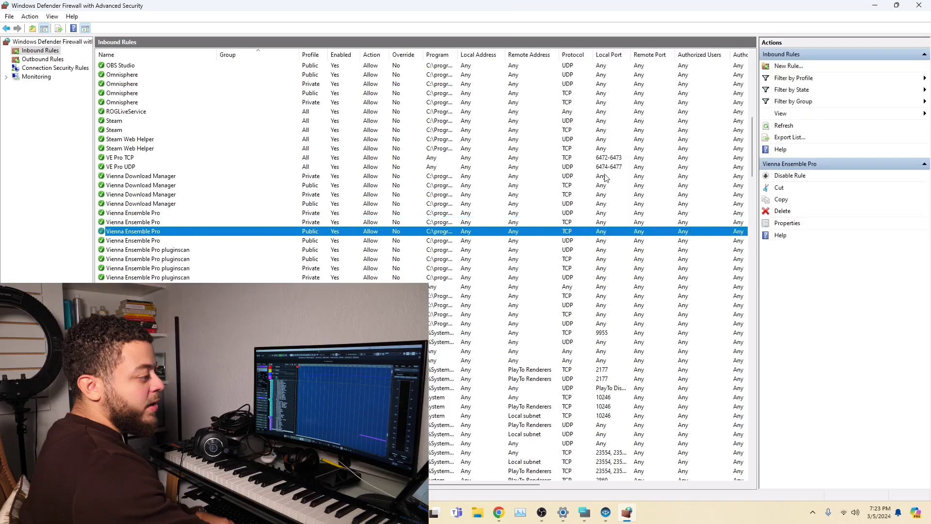
pyautogui.click(817, 179)
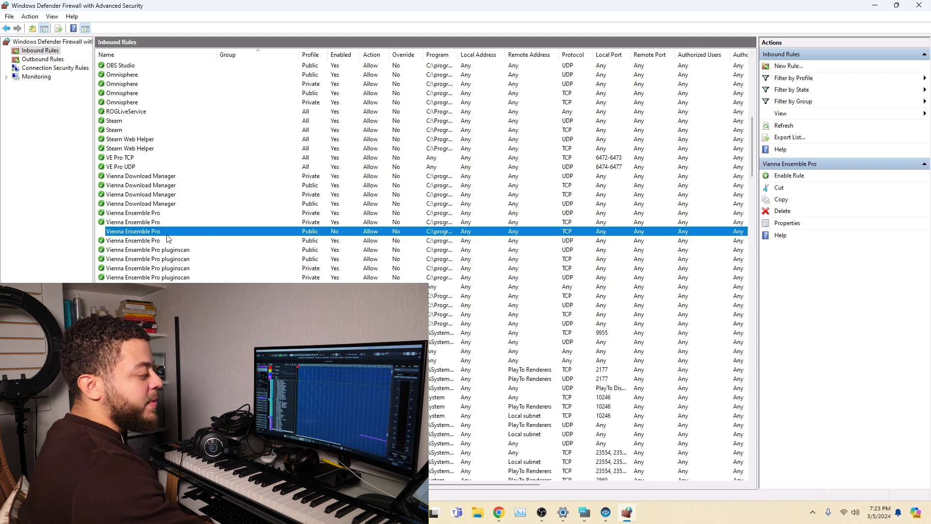
pyautogui.click(145, 241)
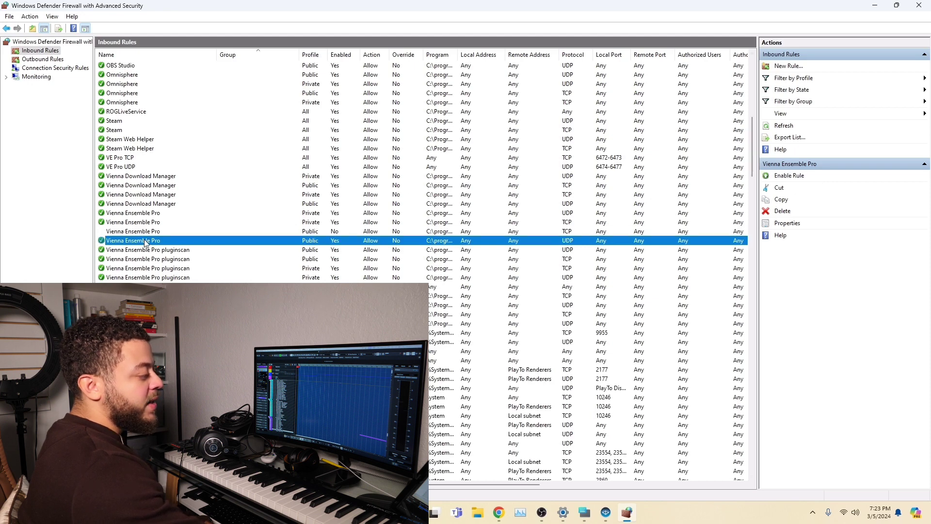
pyautogui.press('Up')
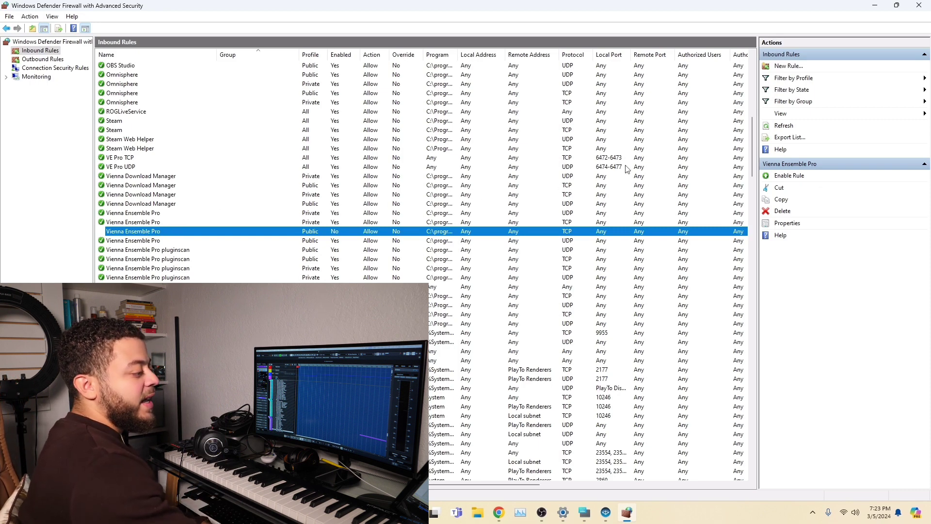
pyautogui.click(776, 177)
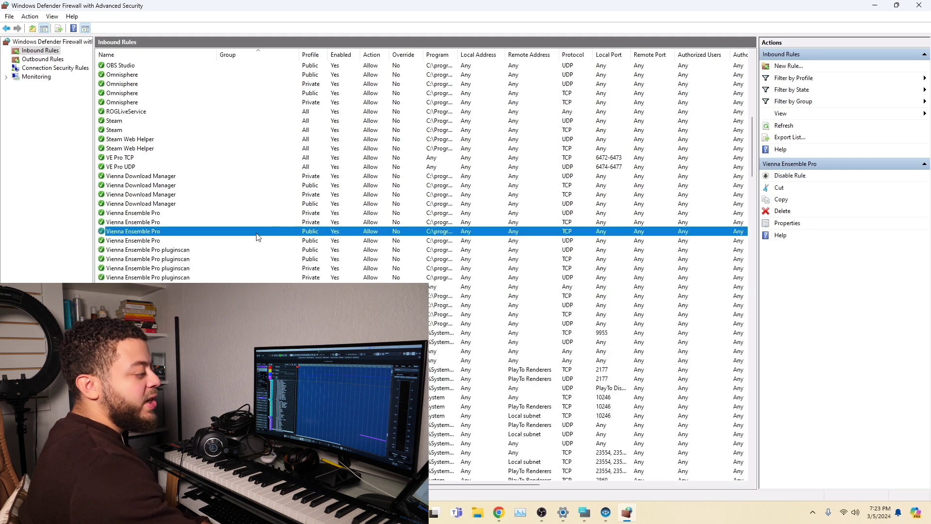